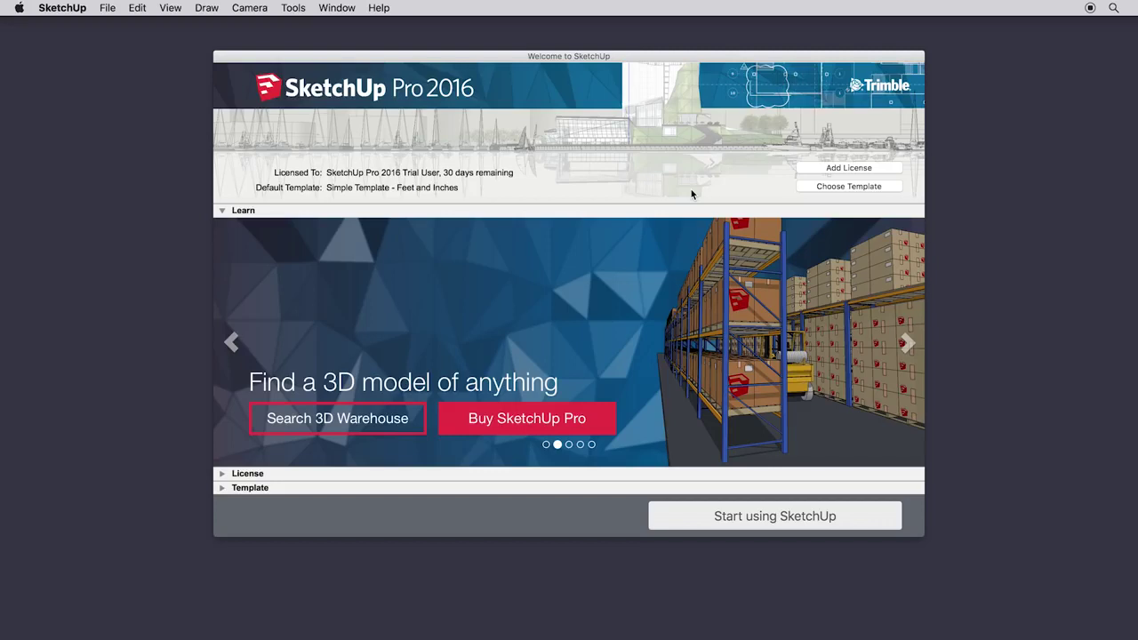
- Choose the Woodworking - Inches template and start a new model with it
click(804, 189)
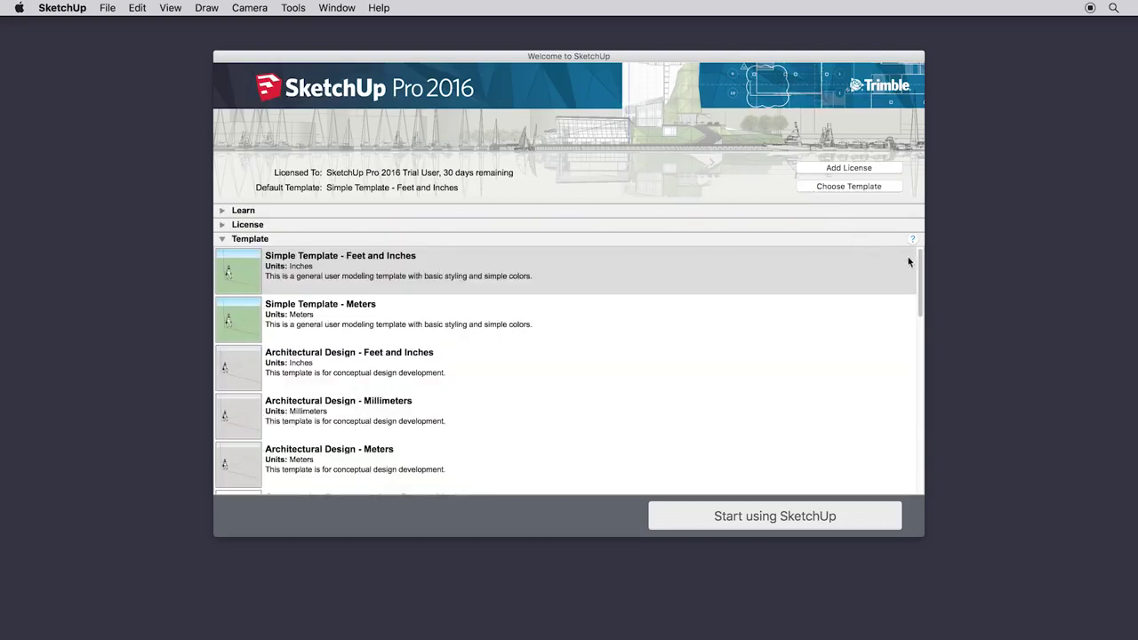
drag(922, 271, 922, 316)
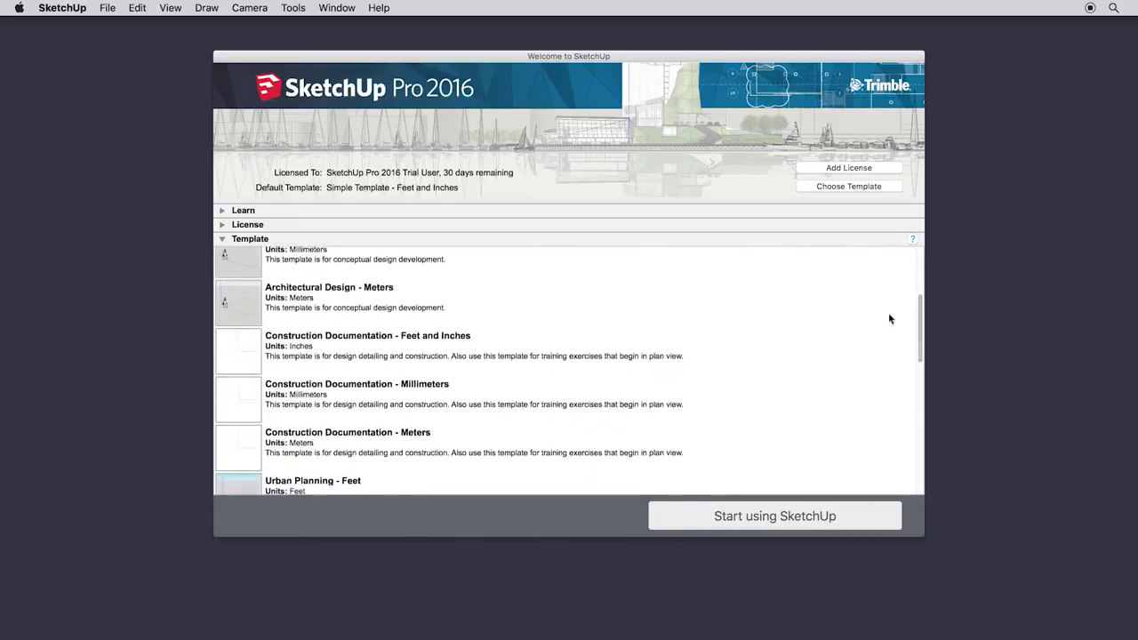
click(841, 305)
drag(920, 327, 922, 356)
click(773, 369)
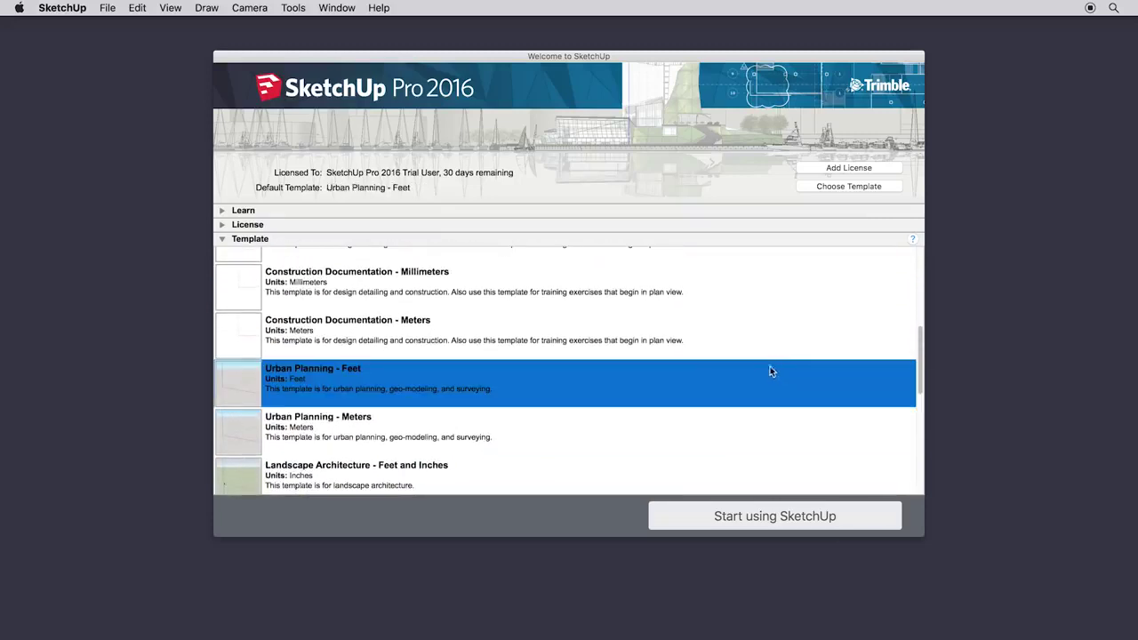
click(766, 336)
drag(919, 350, 920, 405)
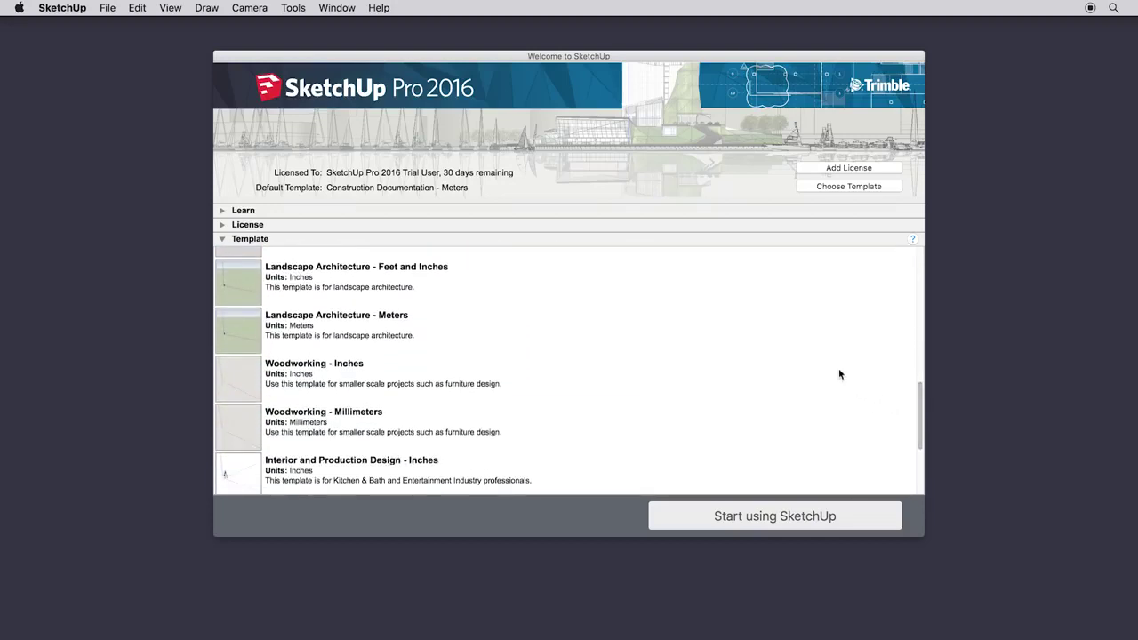
click(820, 390)
click(694, 520)
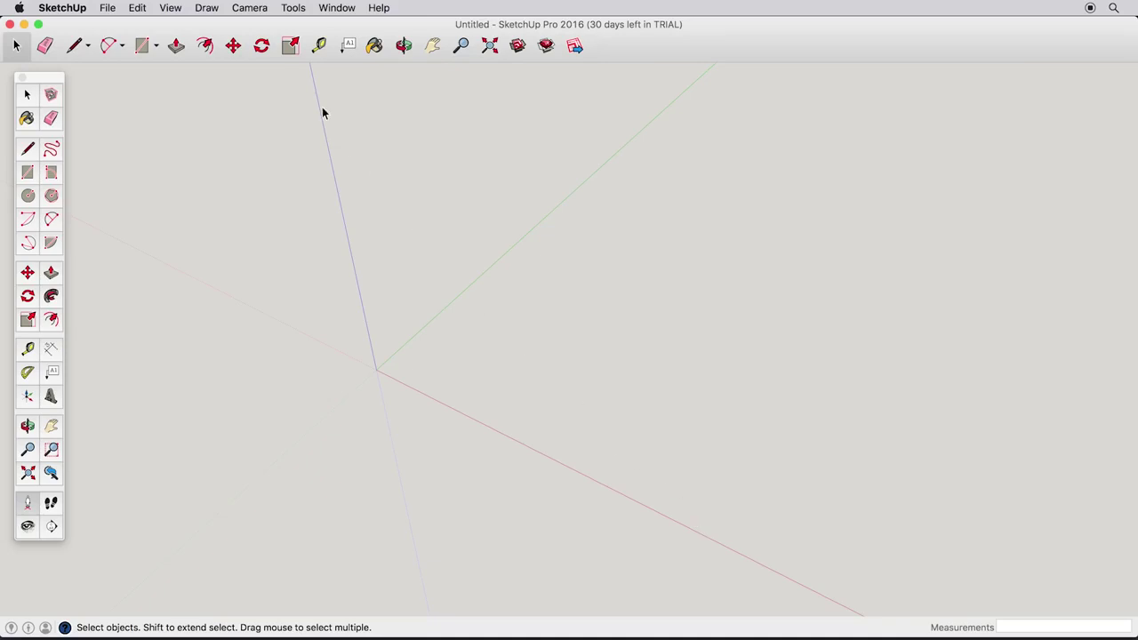
- Set the camera to the standard Iso view
click(250, 8)
mouse_move(328, 56)
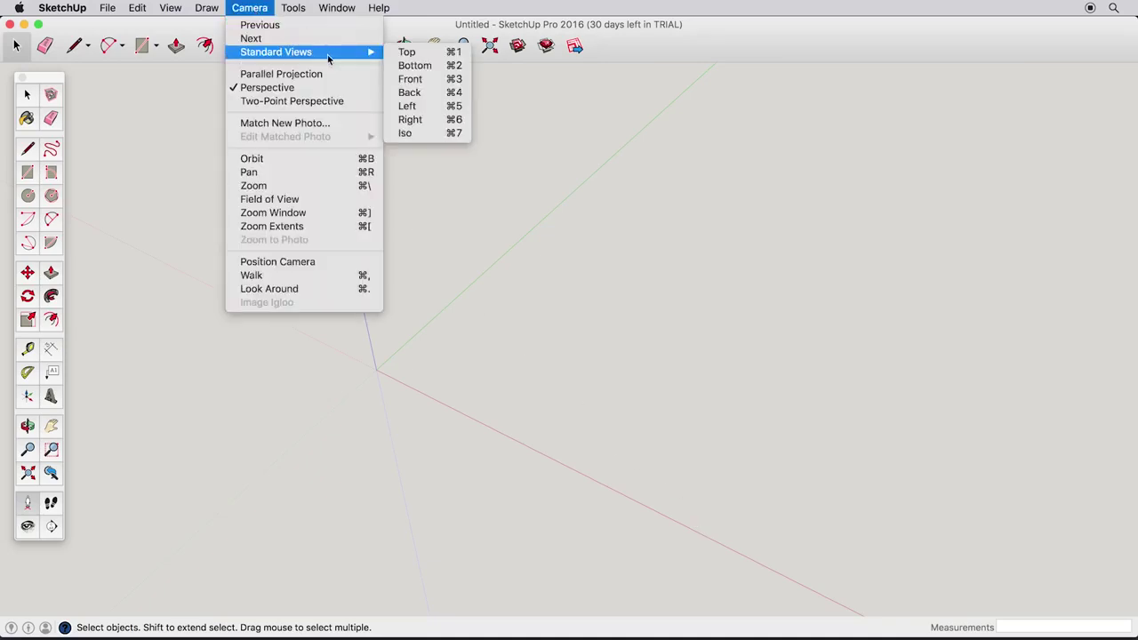
click(425, 133)
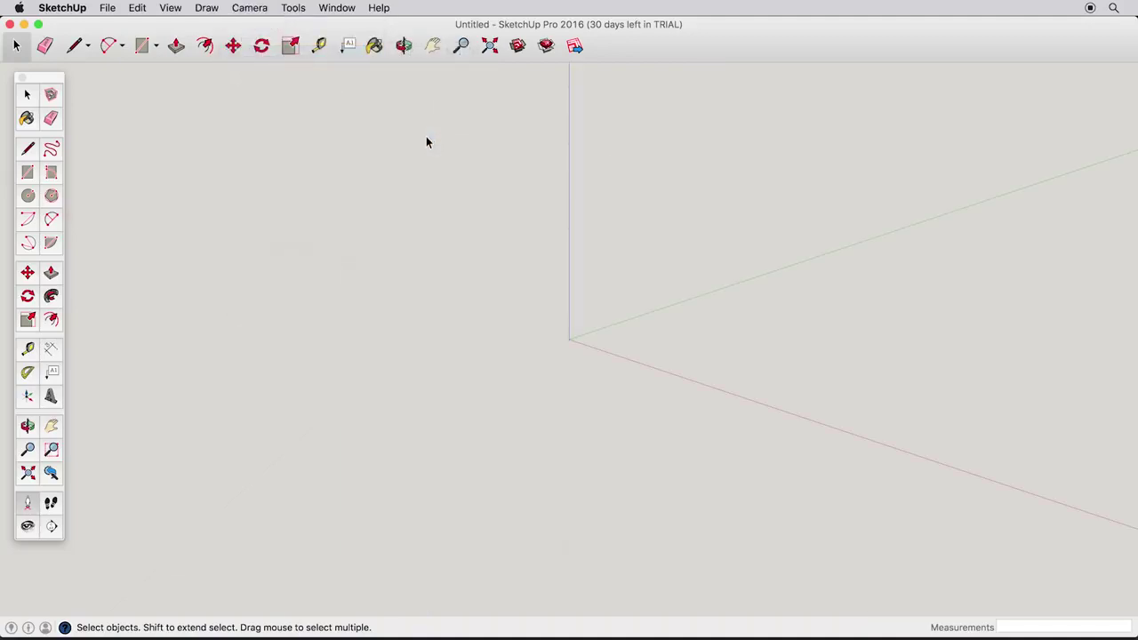
- Draw a large rectangle about 170 by 248 inches on the ground plane around the origin
click(27, 171)
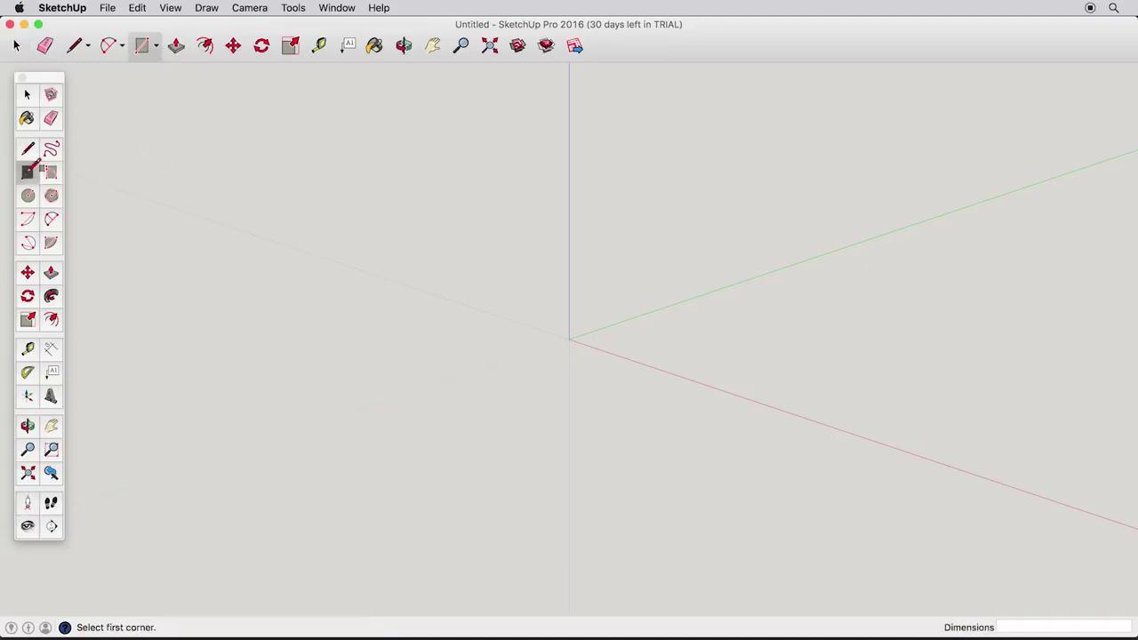
click(107, 336)
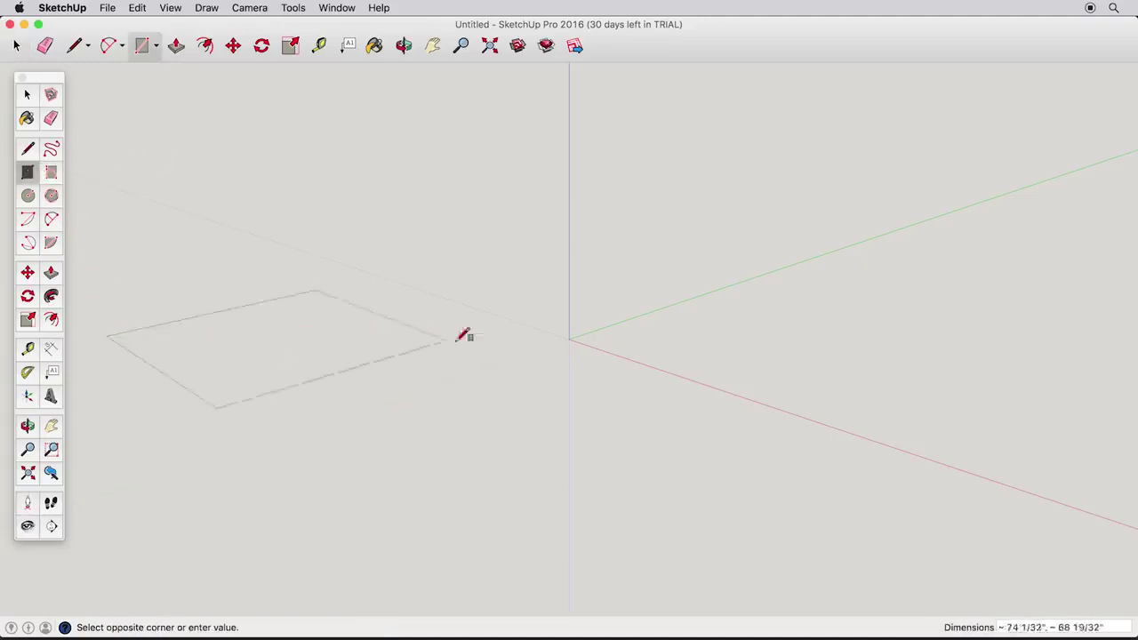
click(1000, 284)
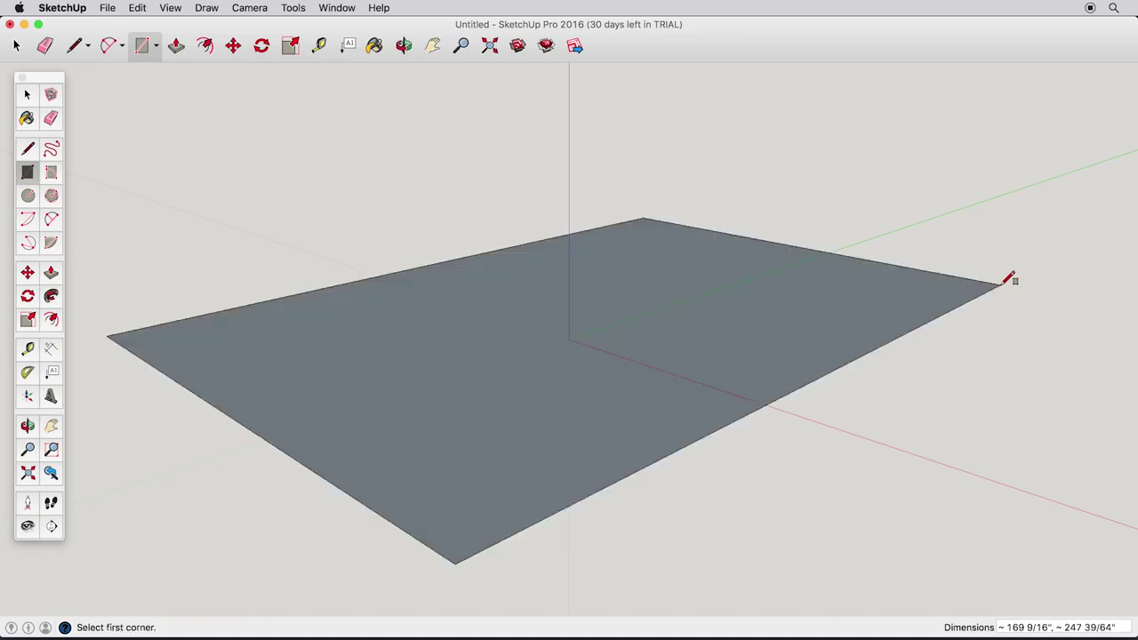
- Draw three smaller ground rectangles around the large one, about 35 by 69, 36 by 56 and 74 by 42 inches
click(981, 310)
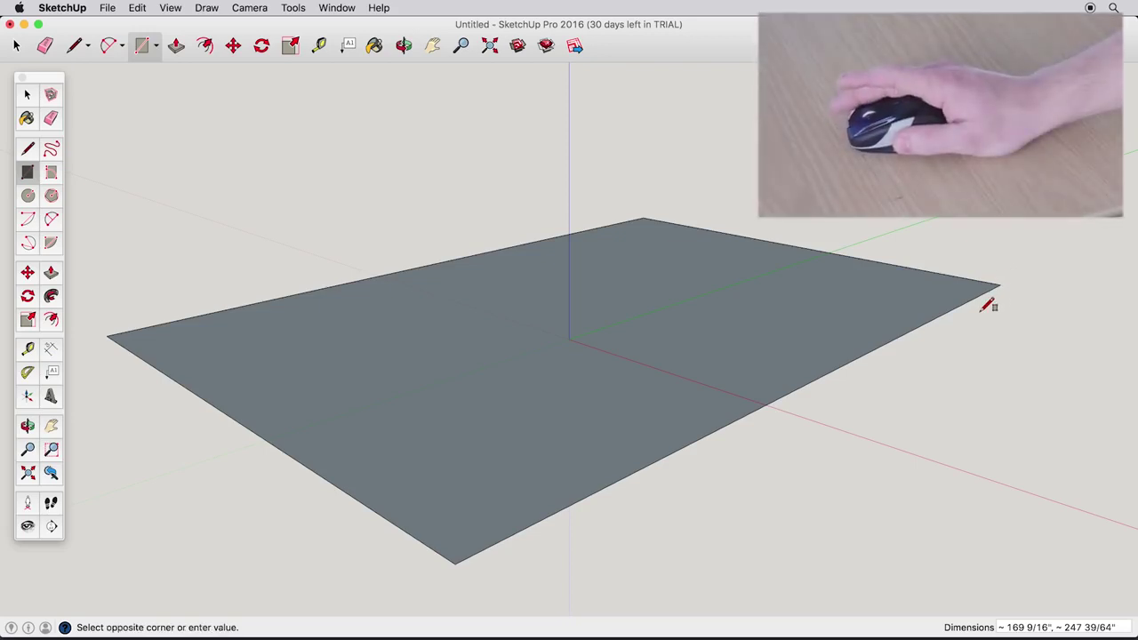
click(1020, 395)
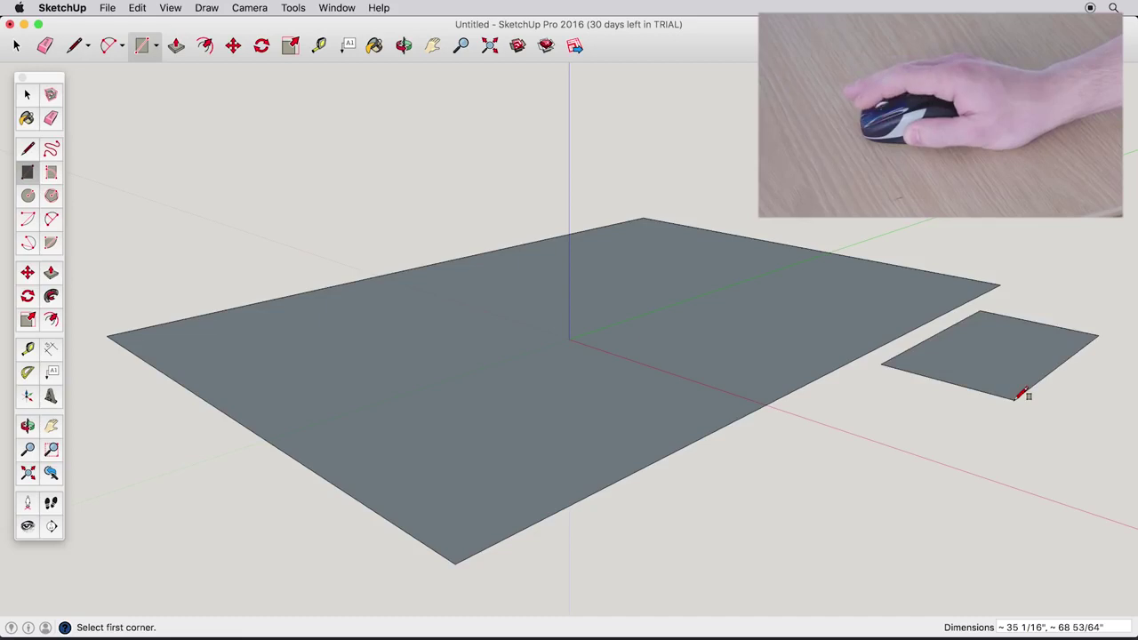
click(1068, 470)
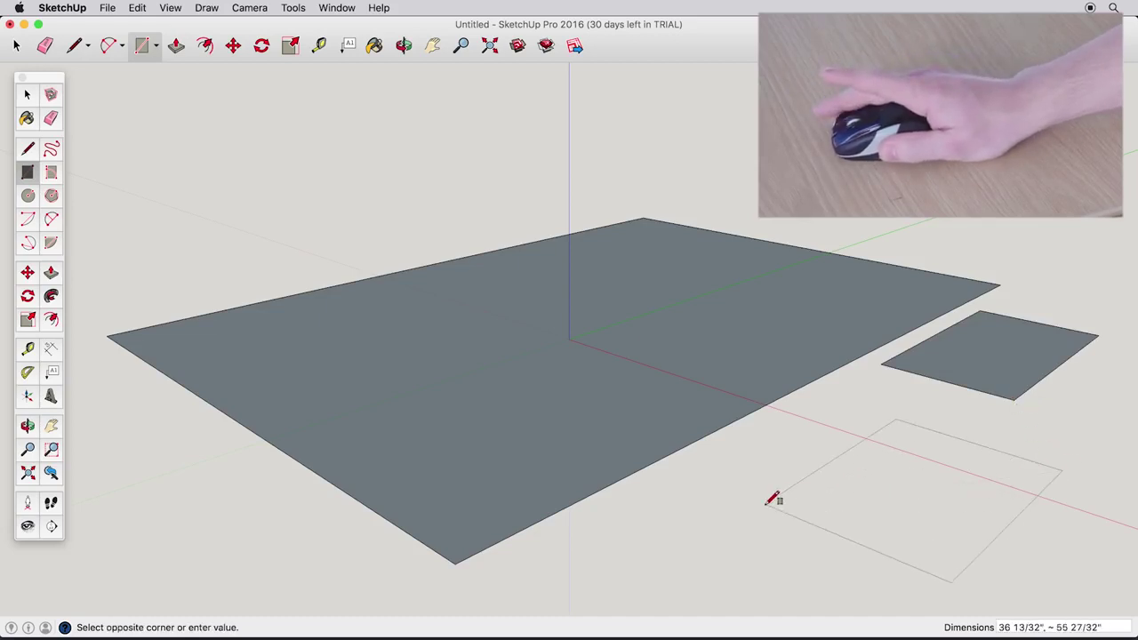
click(770, 501)
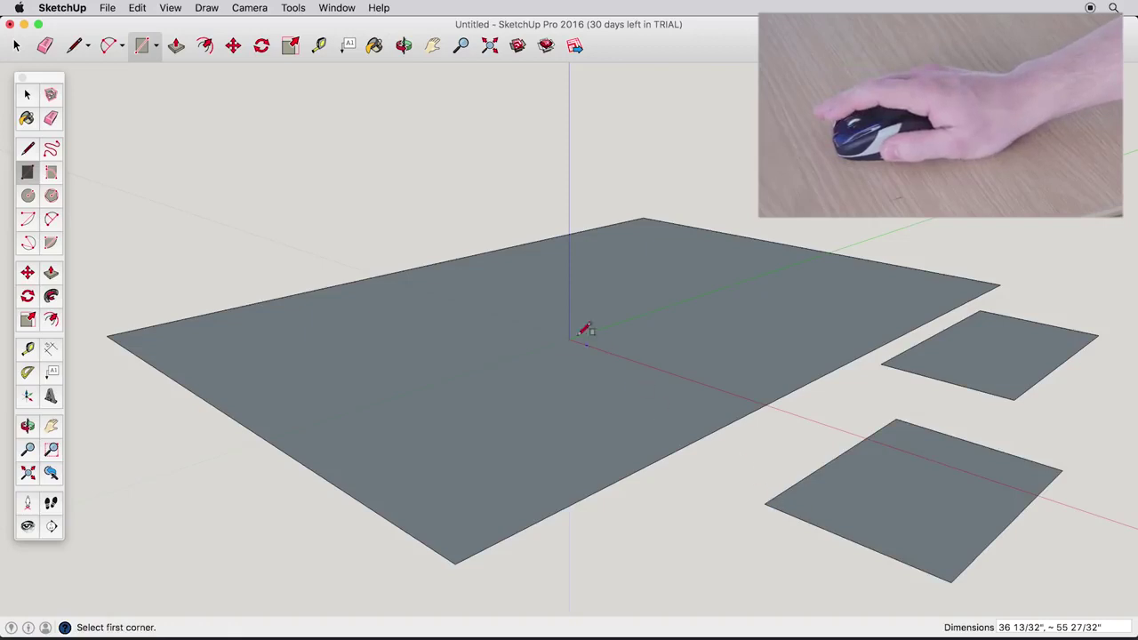
click(501, 237)
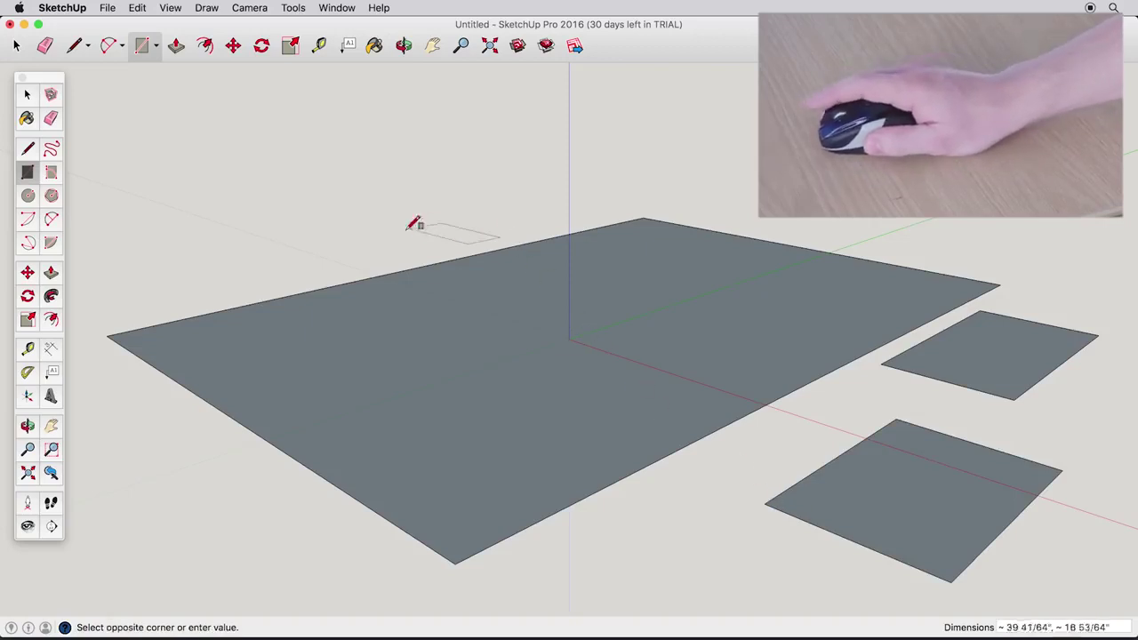
click(330, 225)
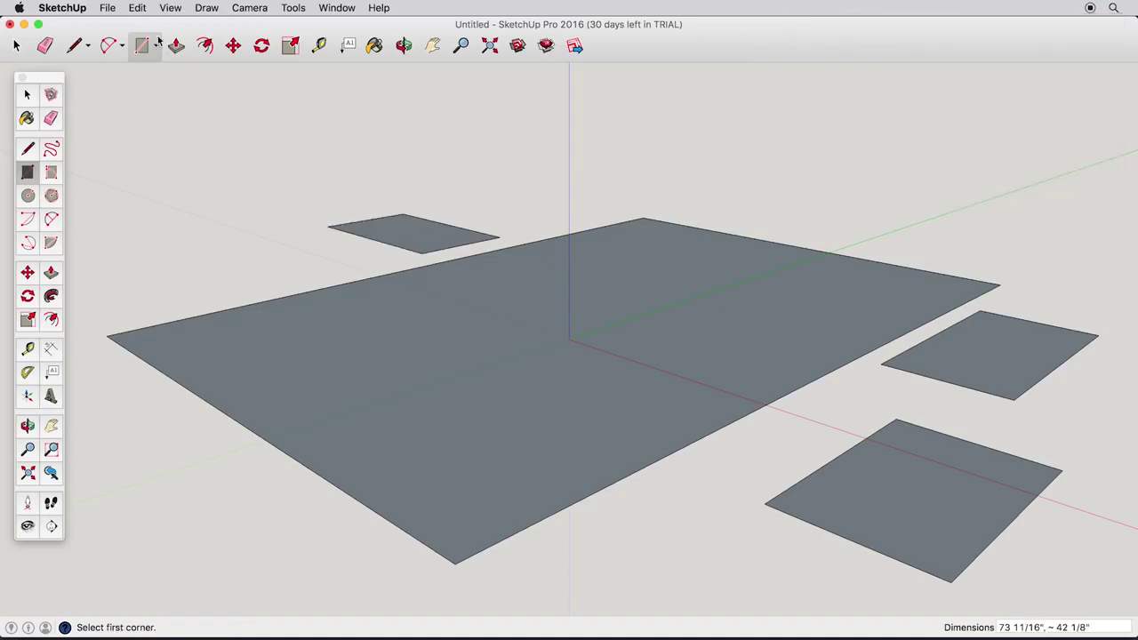
- Undo all four drawn rectangles to empty the model
click(137, 8)
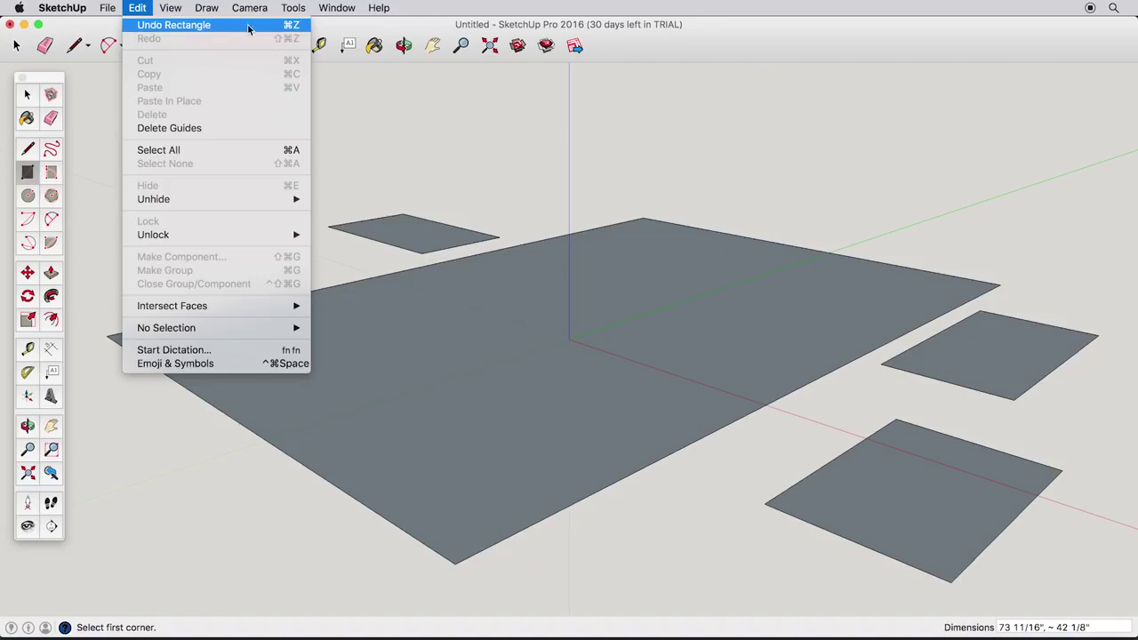
click(249, 27)
click(138, 8)
click(244, 27)
click(138, 8)
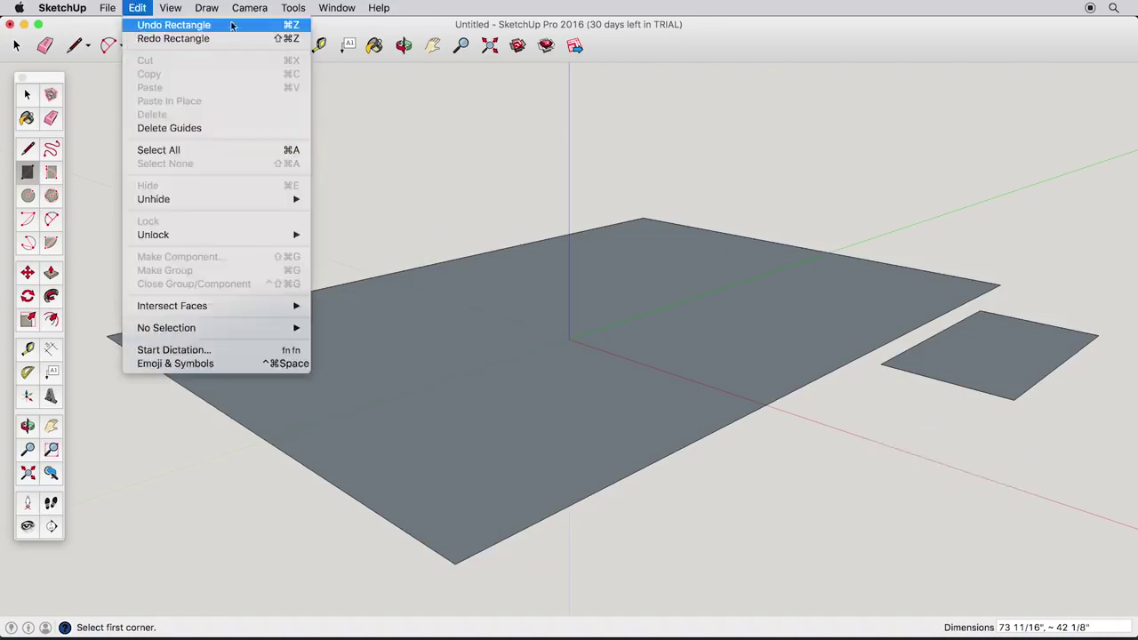
click(244, 26)
click(137, 8)
click(245, 27)
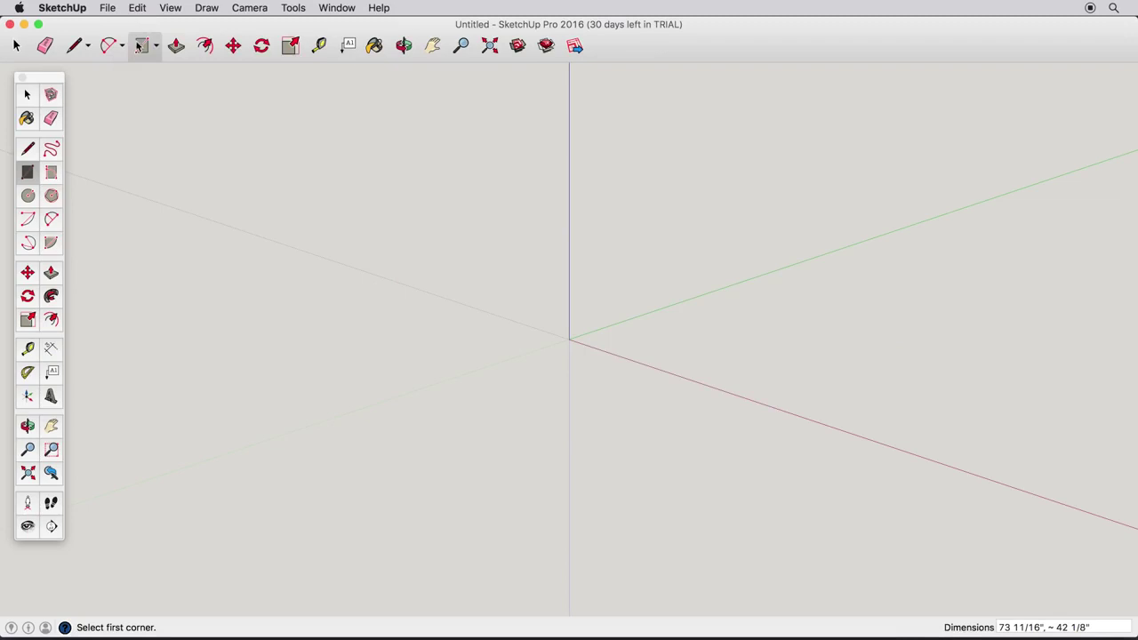
- Draw a ground rectangle about 175 by 271 inches around the origin and pull it up about 65 inches into a box
click(95, 336)
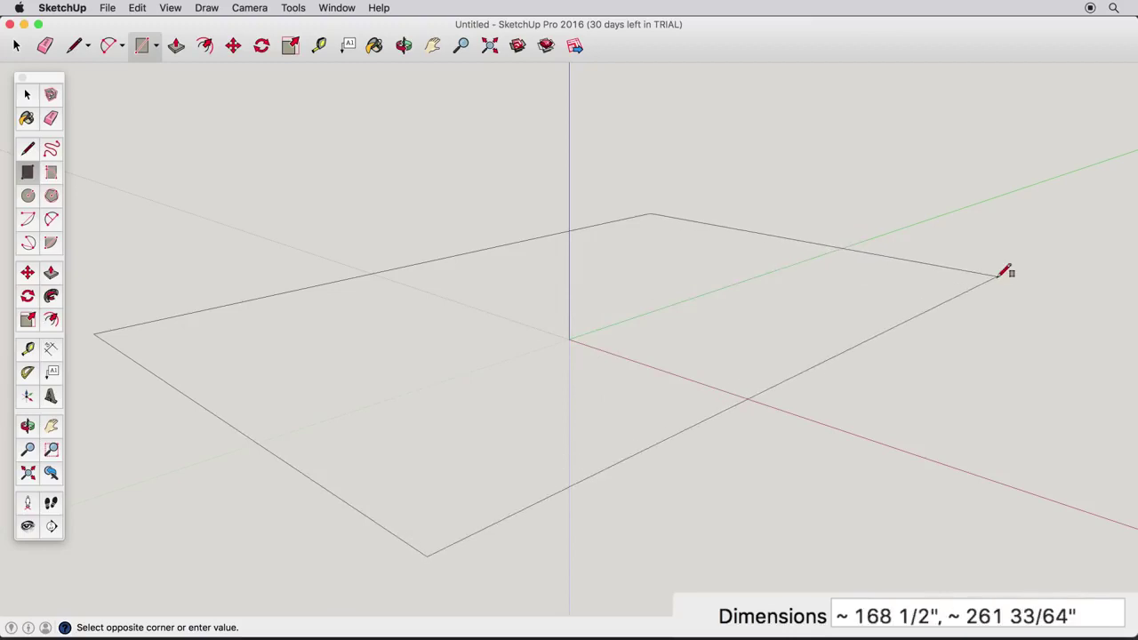
click(1028, 274)
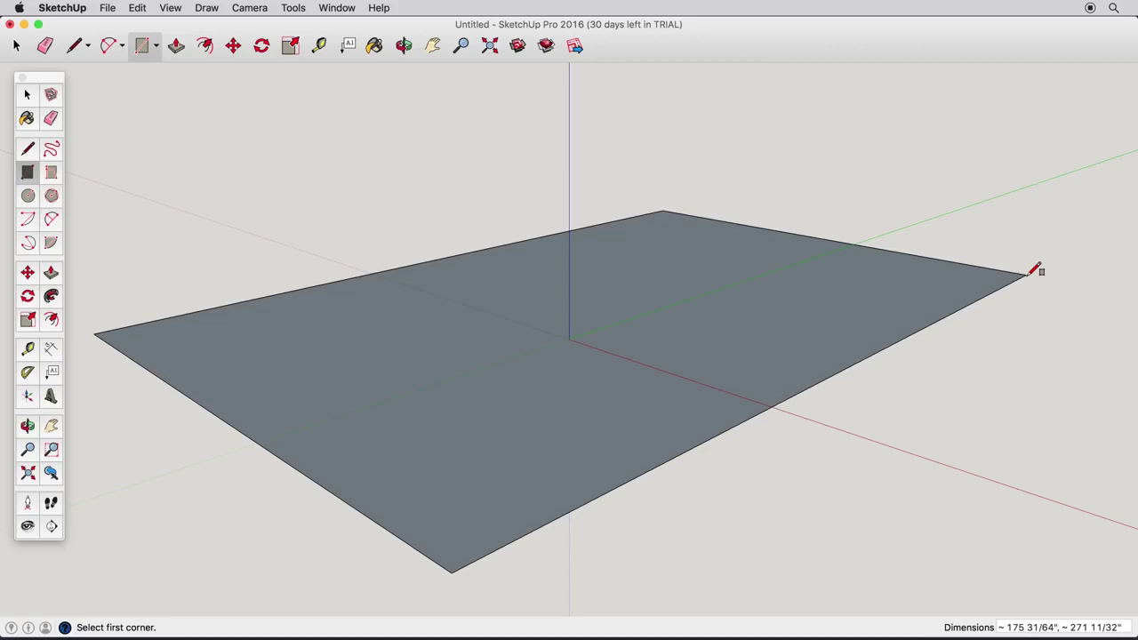
click(50, 274)
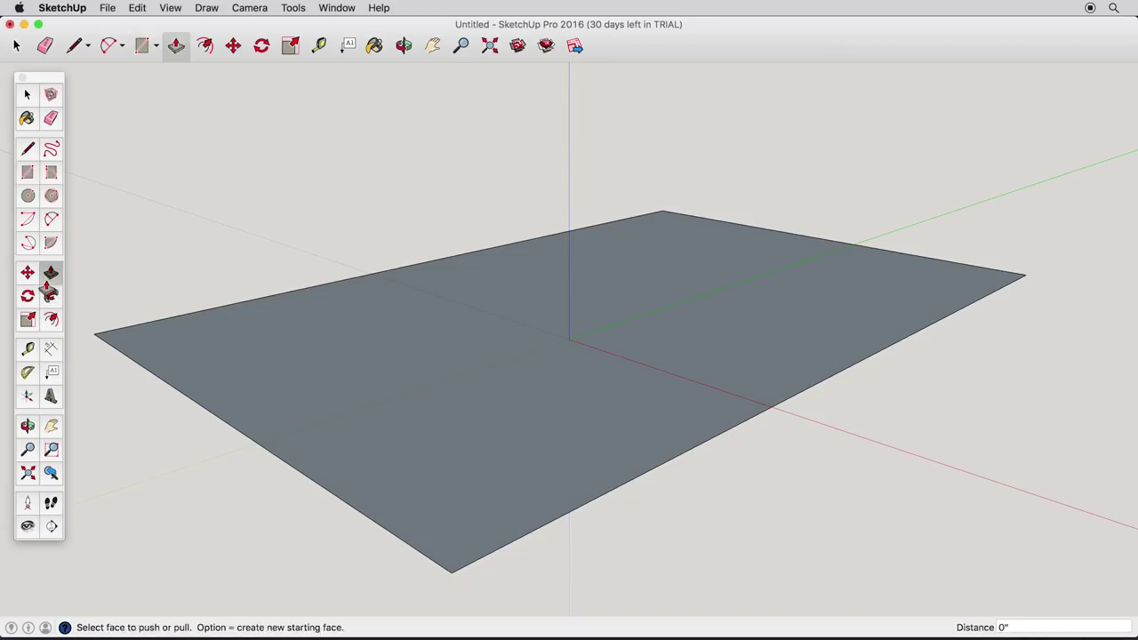
click(581, 377)
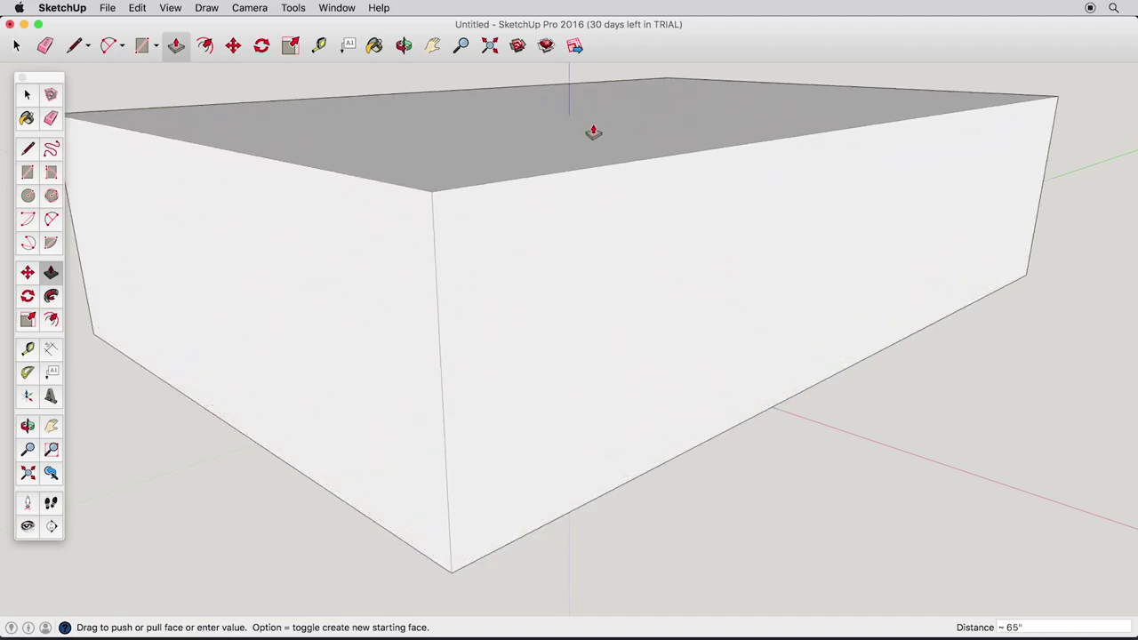
click(593, 131)
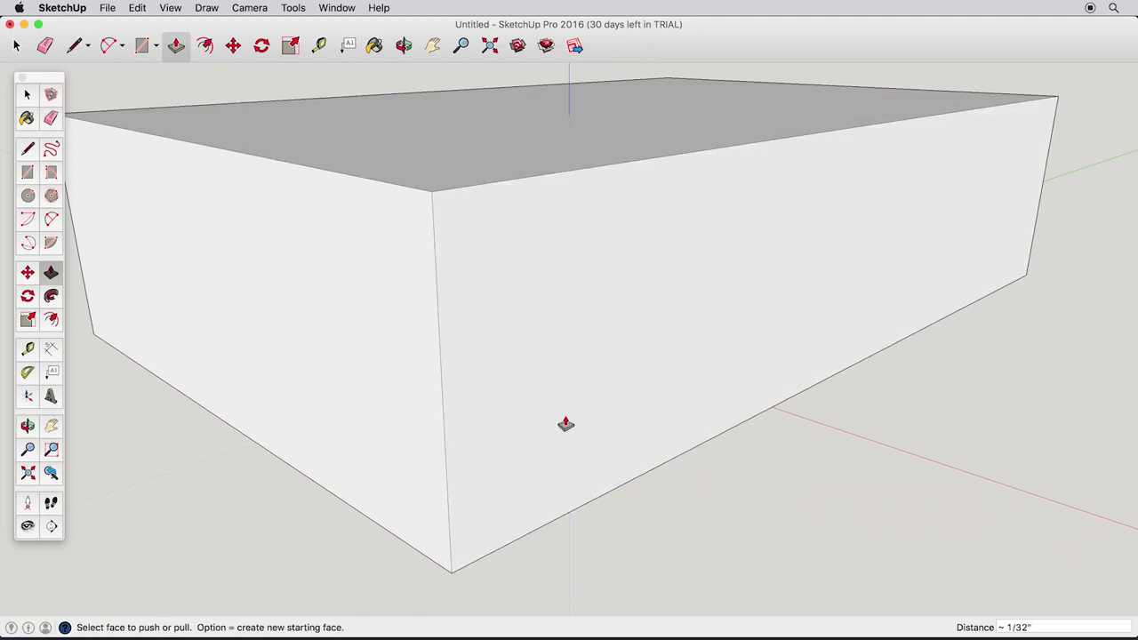
- Pull the box's long front face out about 1.4 inches and push its short end face in about 36 inches
click(531, 407)
click(534, 408)
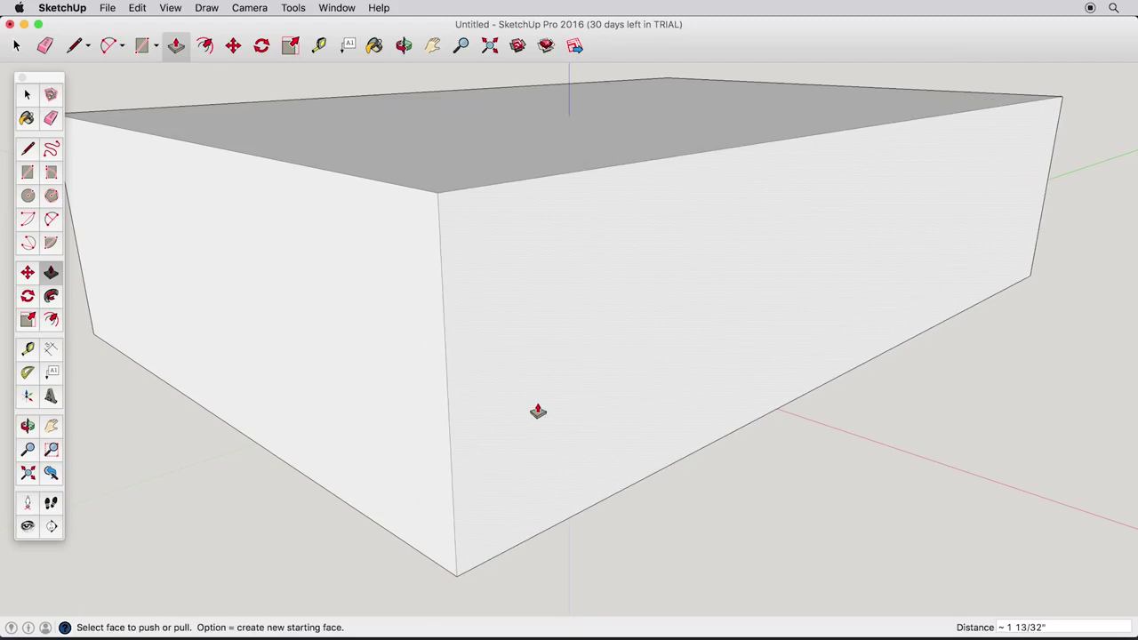
click(400, 410)
click(535, 375)
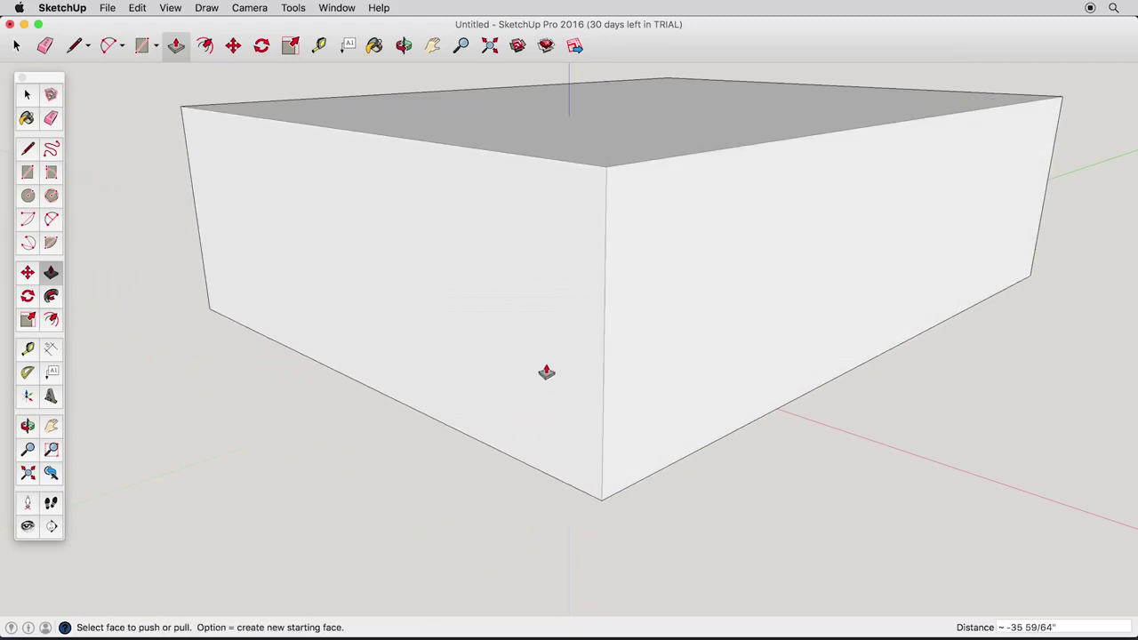
- Pull the box's short end face out about 31 inches and push the long front face in about 14.5 inches
click(524, 363)
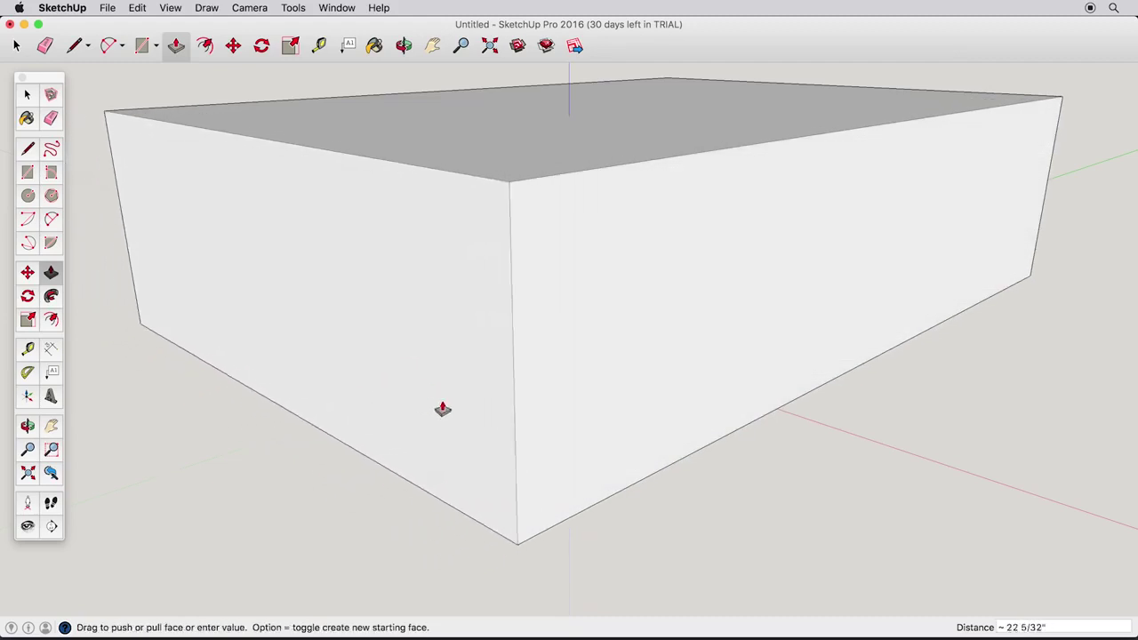
click(404, 427)
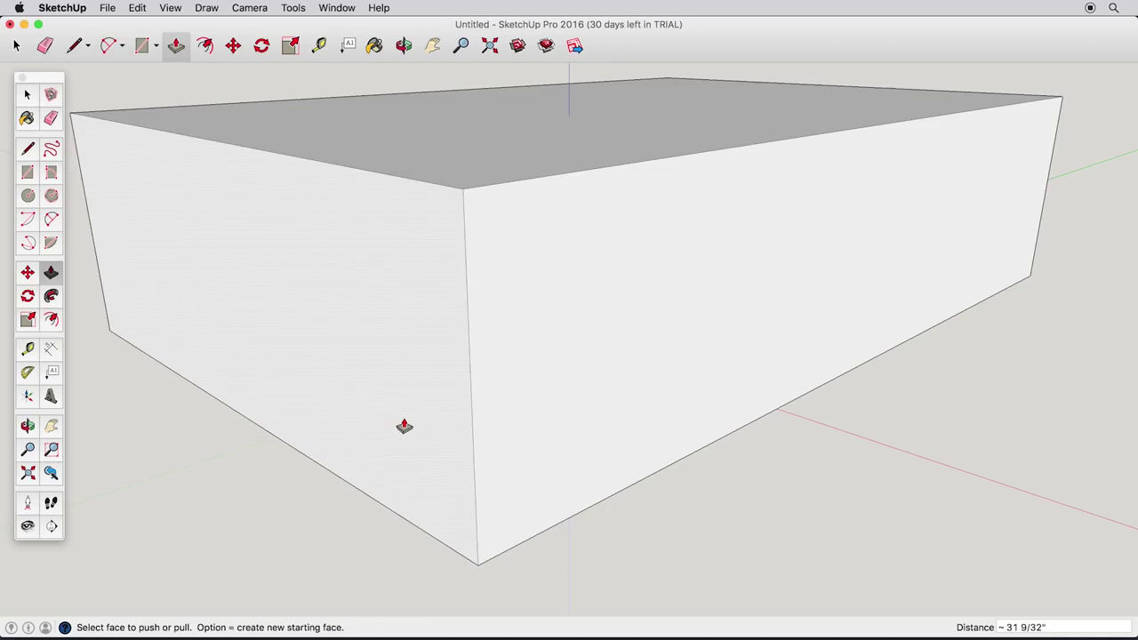
click(762, 374)
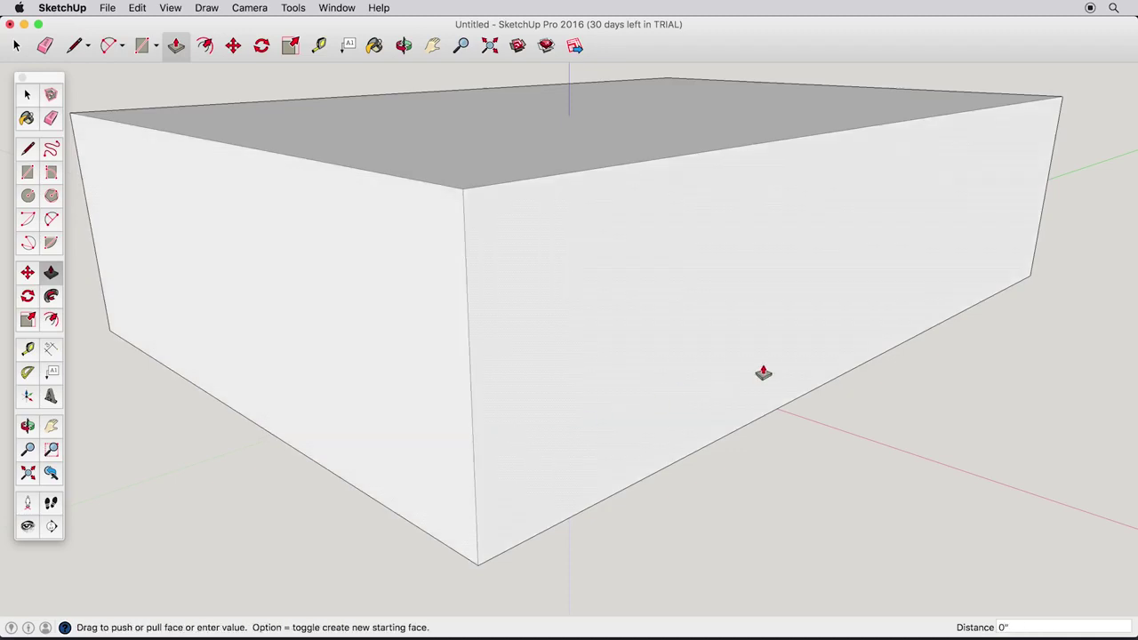
click(711, 363)
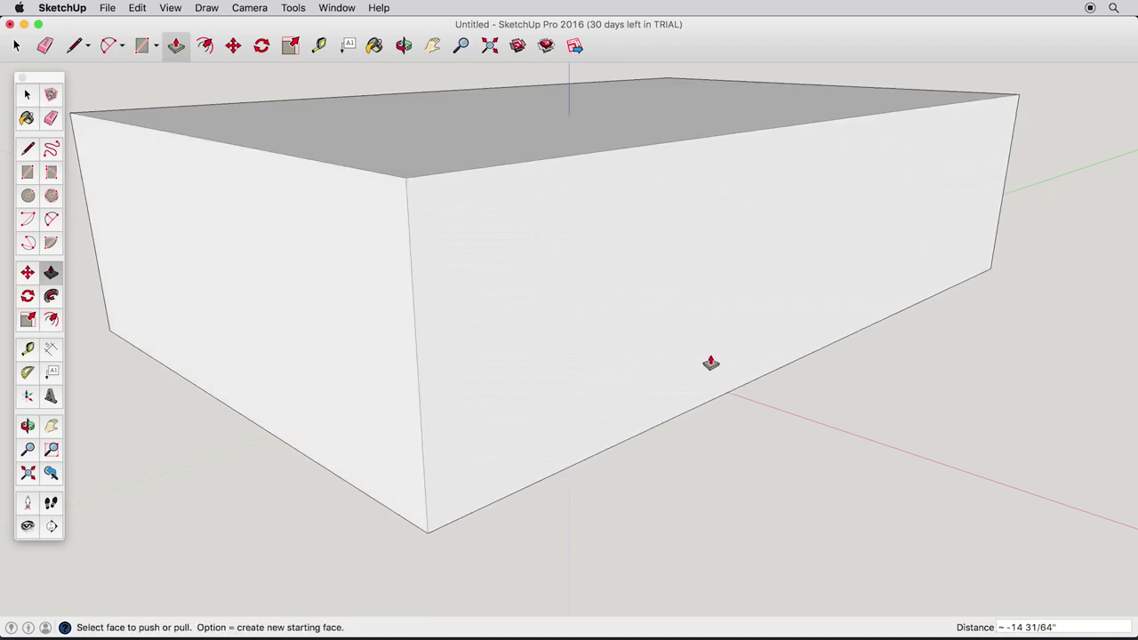
- Draw a rectangle about 113 by 62 inches from the long face's upper near corner and push it in about 141 inches
click(27, 173)
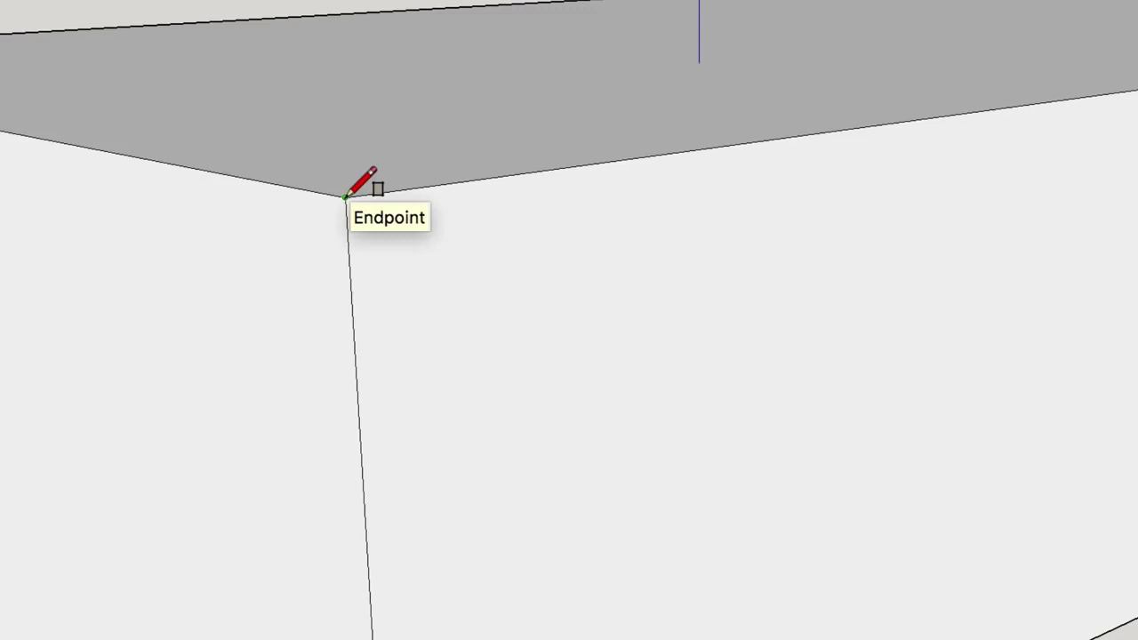
click(345, 195)
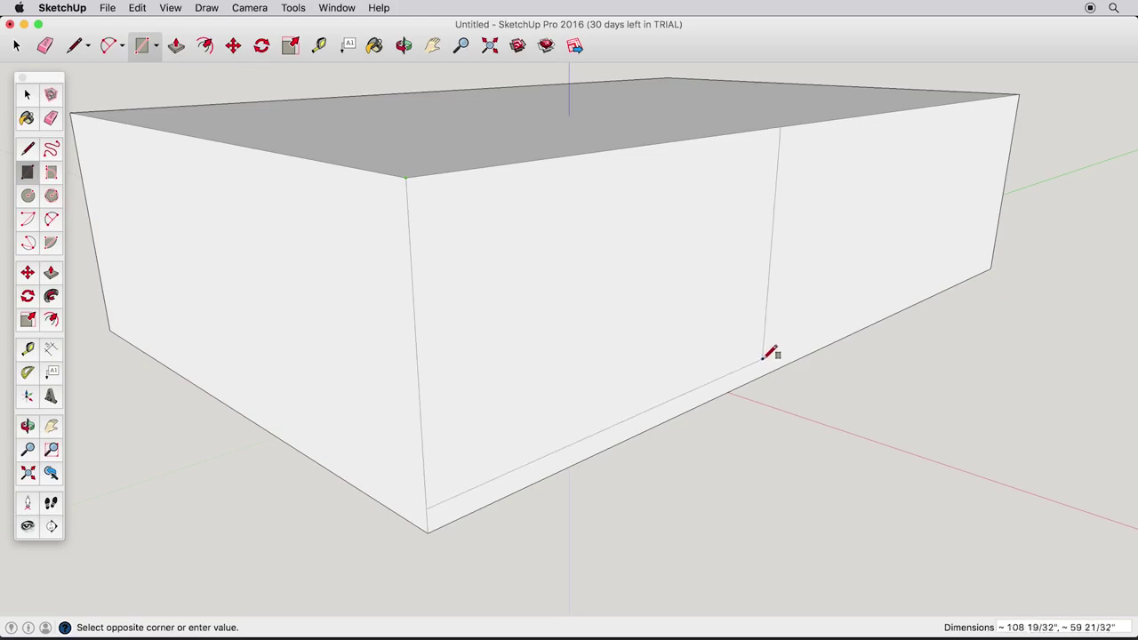
click(771, 362)
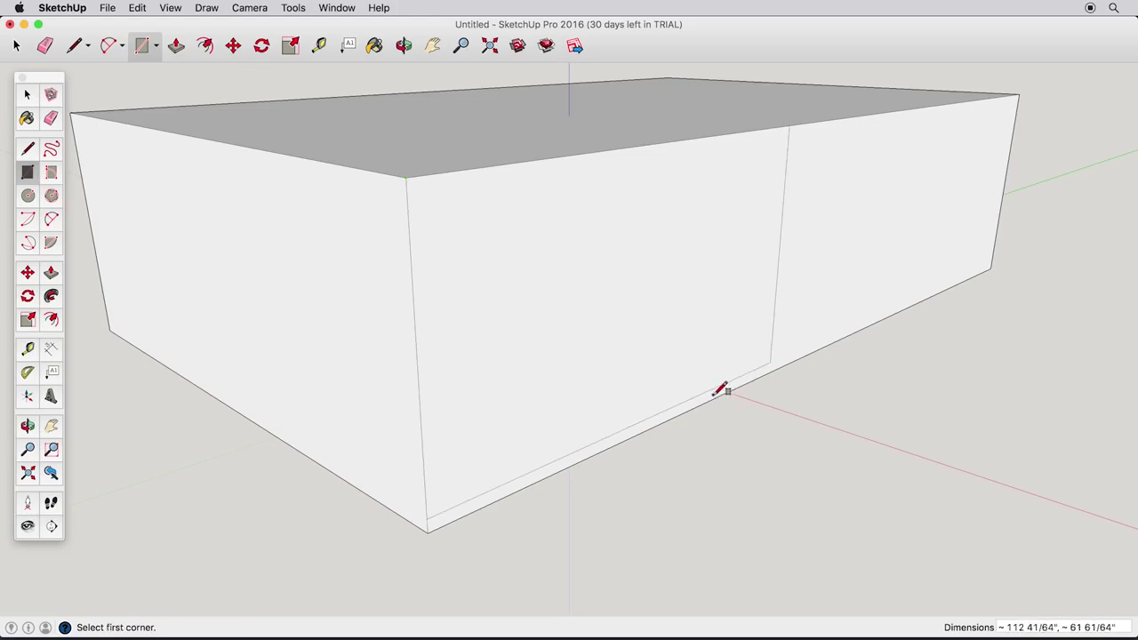
click(51, 272)
drag(490, 307, 186, 270)
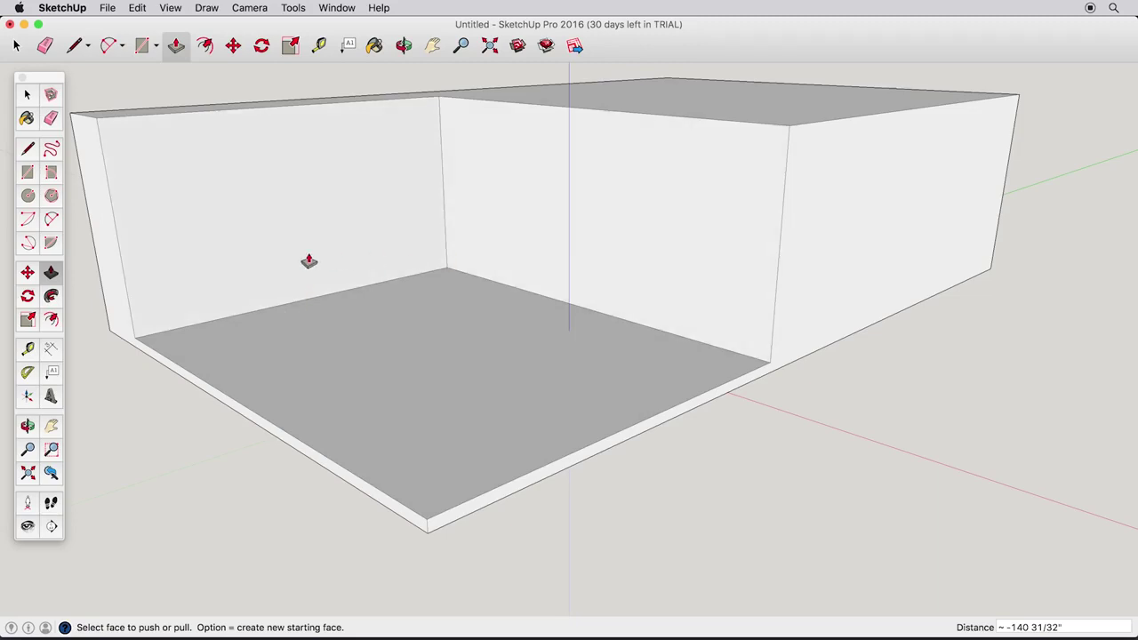
- Draw a circle with a radius of about 21 inches on the recess's side wall and another circle on its back wall
click(27, 196)
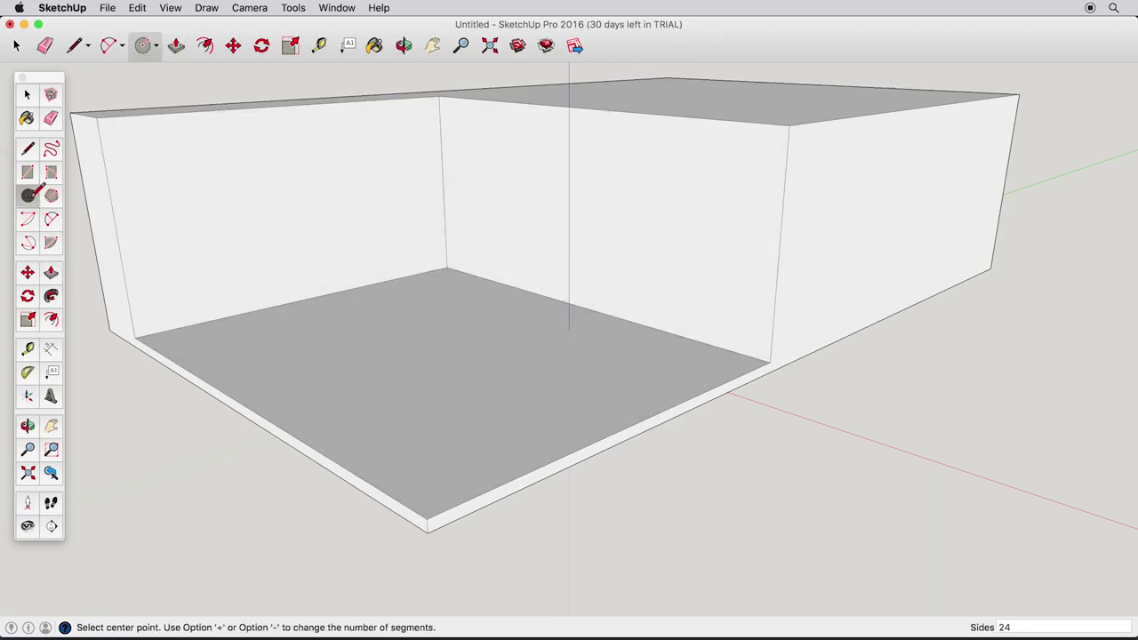
click(603, 227)
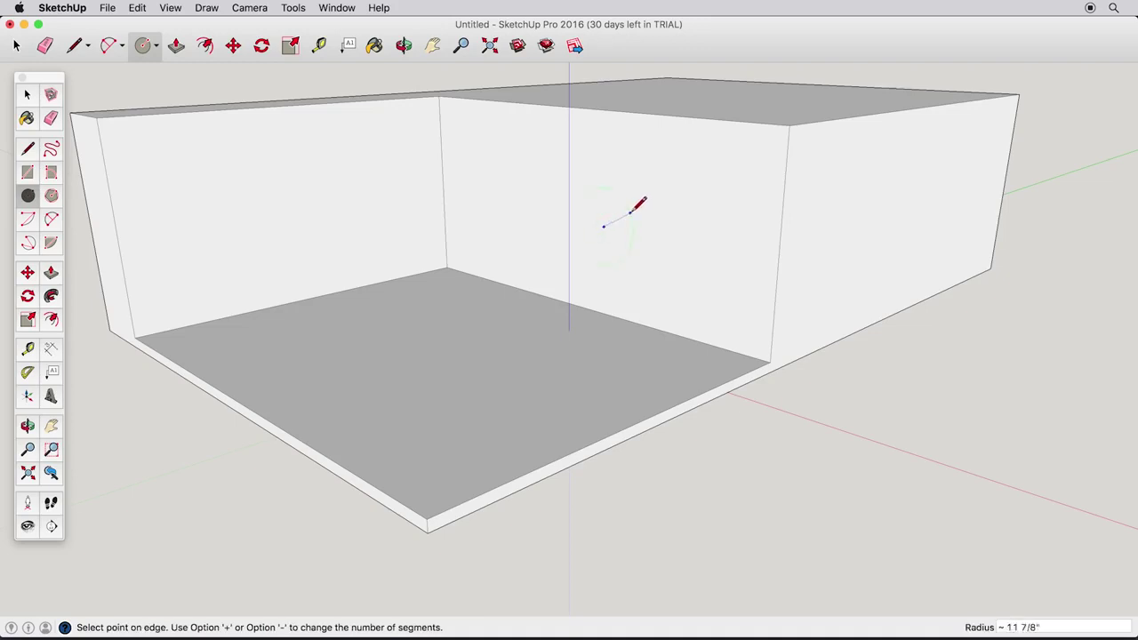
click(657, 189)
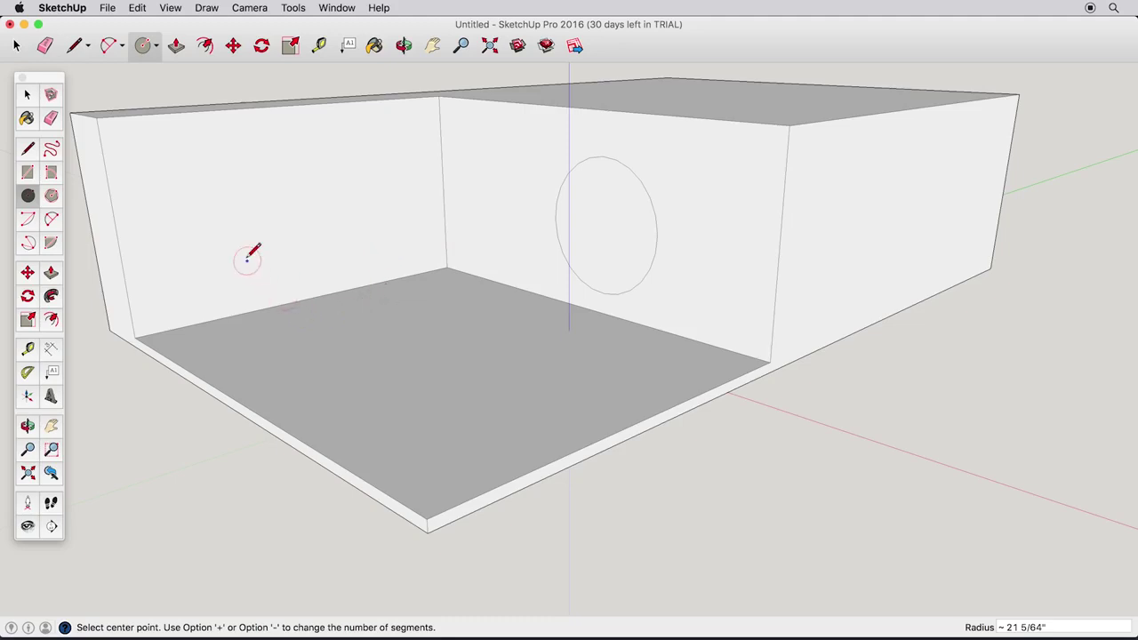
click(230, 228)
click(283, 166)
- Pull the back wall's circle out into a cylinder and push the side wall's circle in about 22.5 inches
click(50, 273)
click(186, 231)
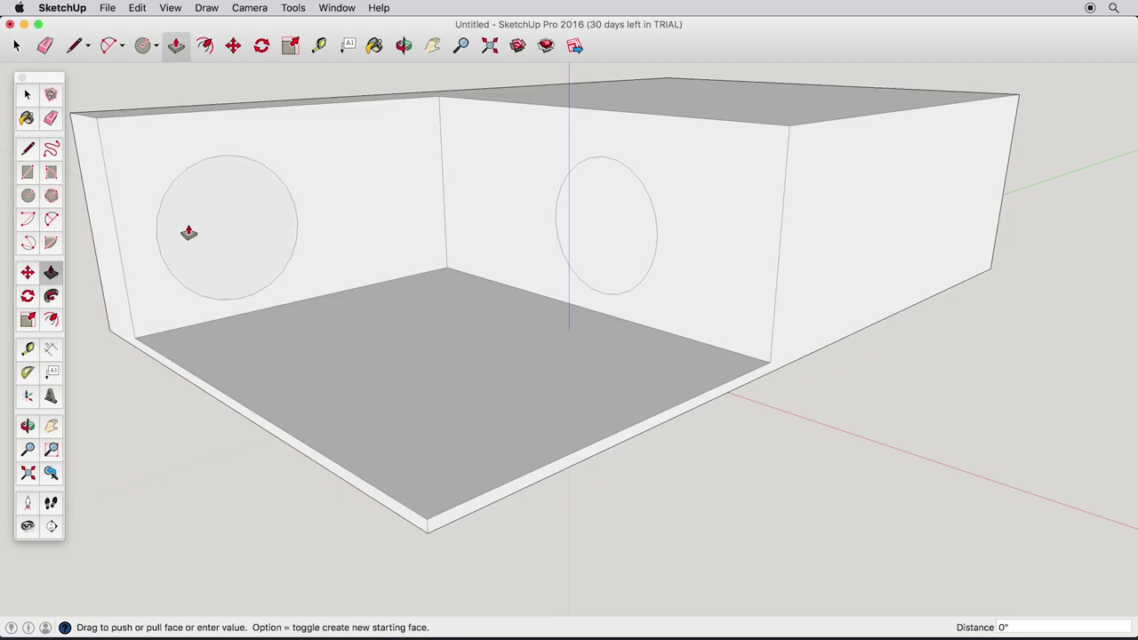
click(329, 269)
click(595, 236)
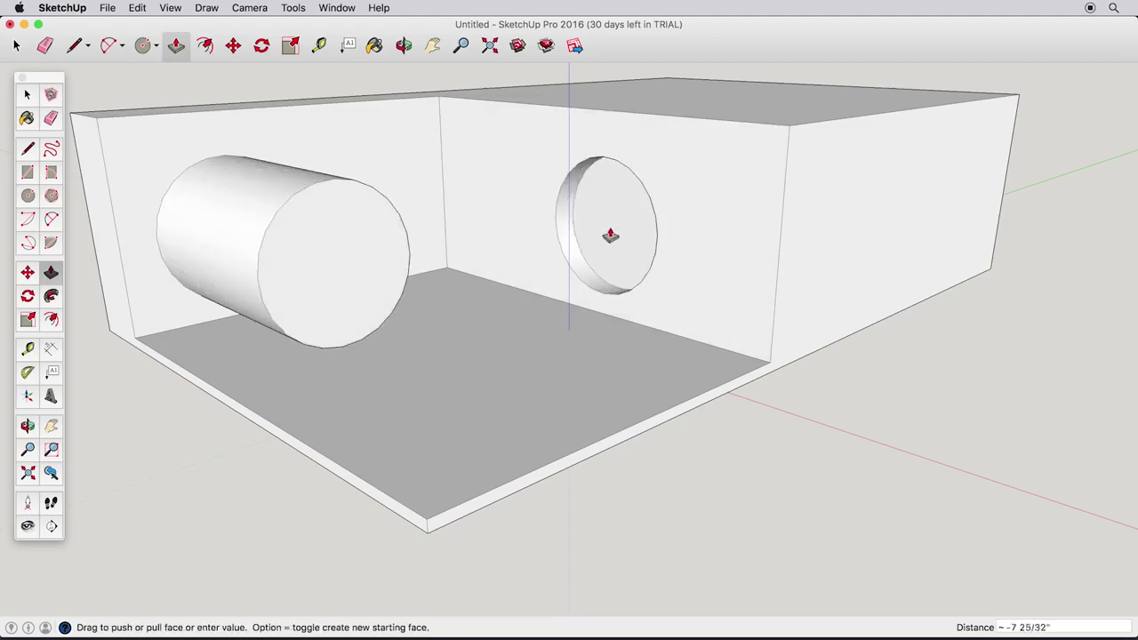
click(631, 227)
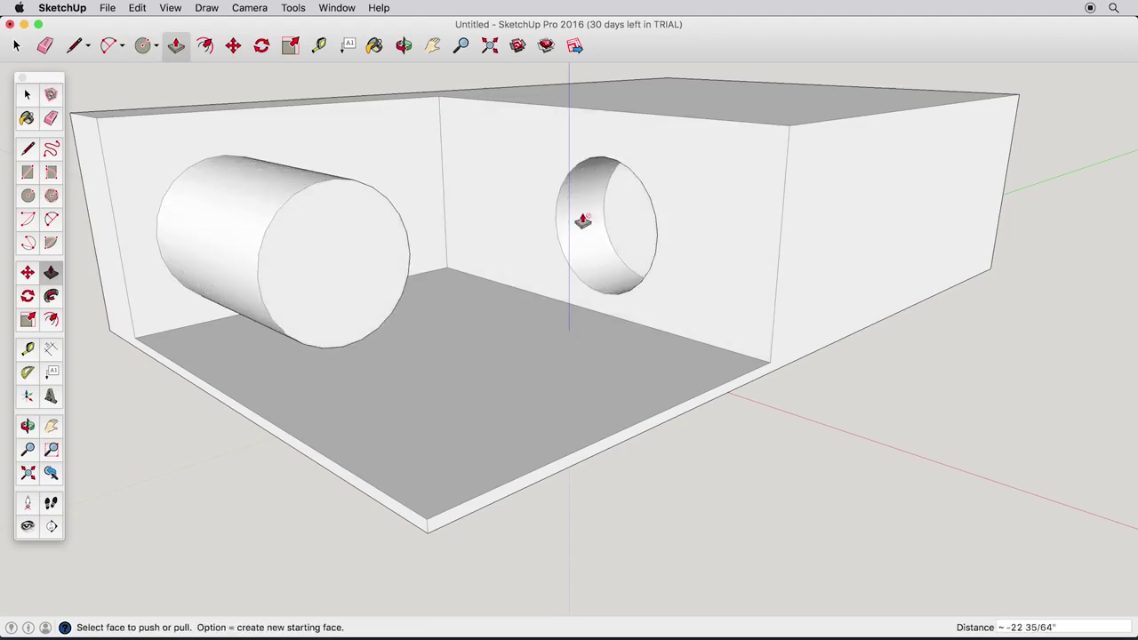
- Draw a full-height rectangle about 96 by 65 inches on the long front face beside the recess and push it in about 22 inches
click(28, 170)
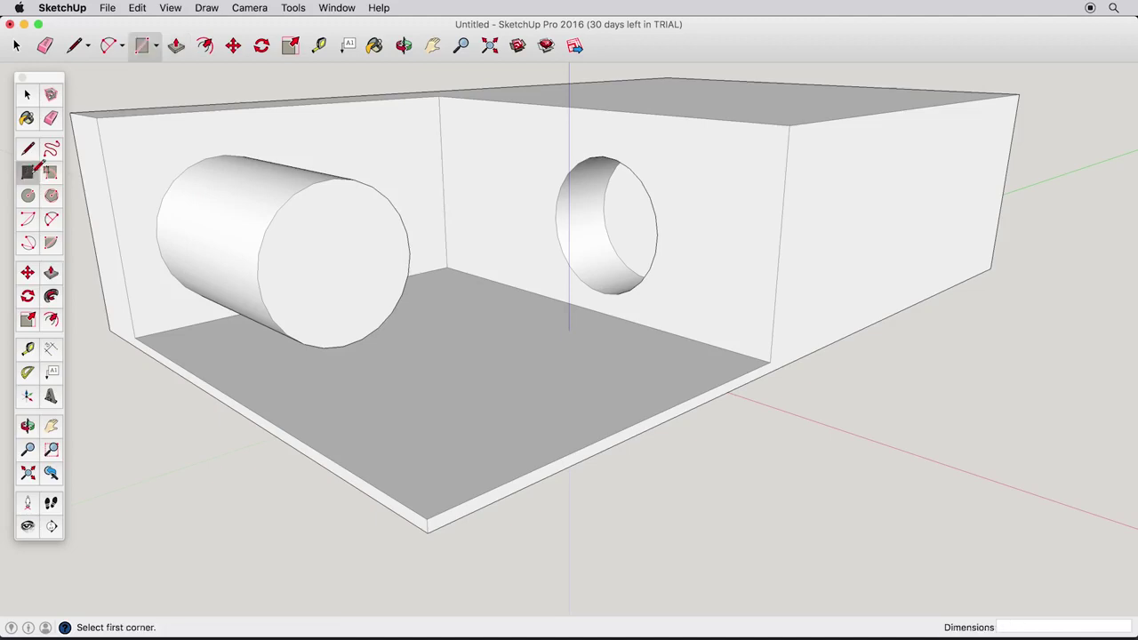
click(794, 124)
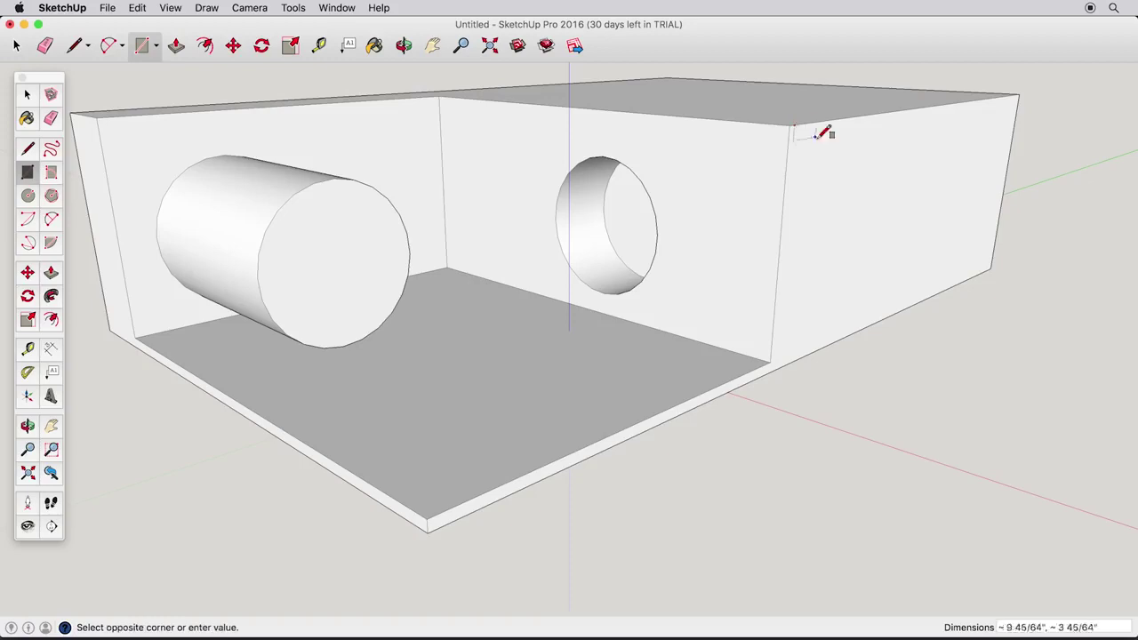
click(931, 295)
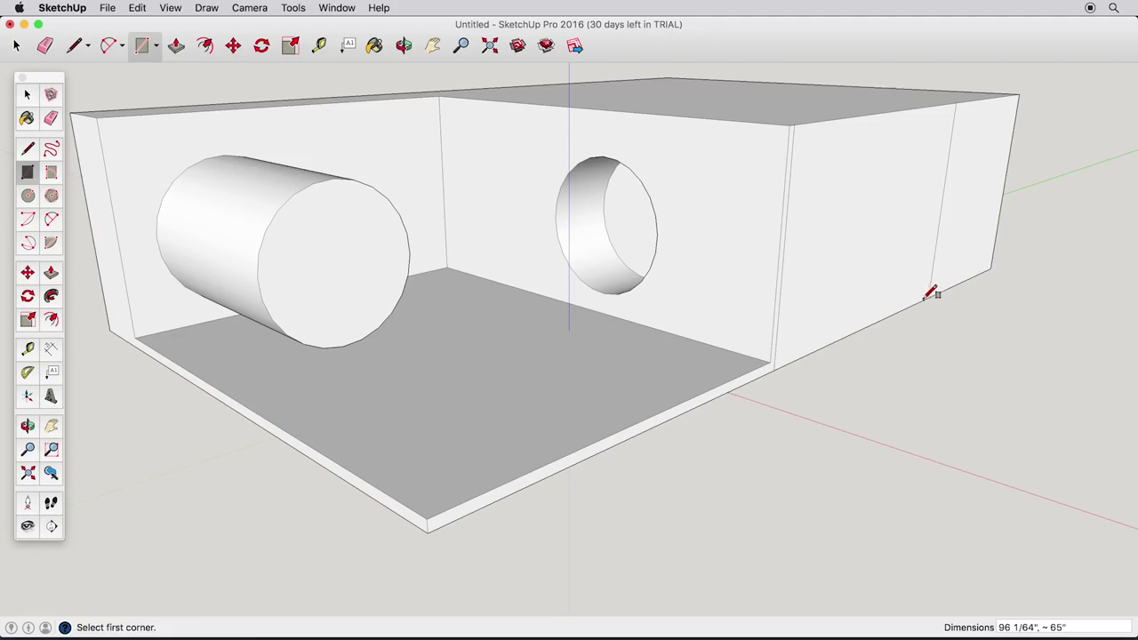
click(51, 277)
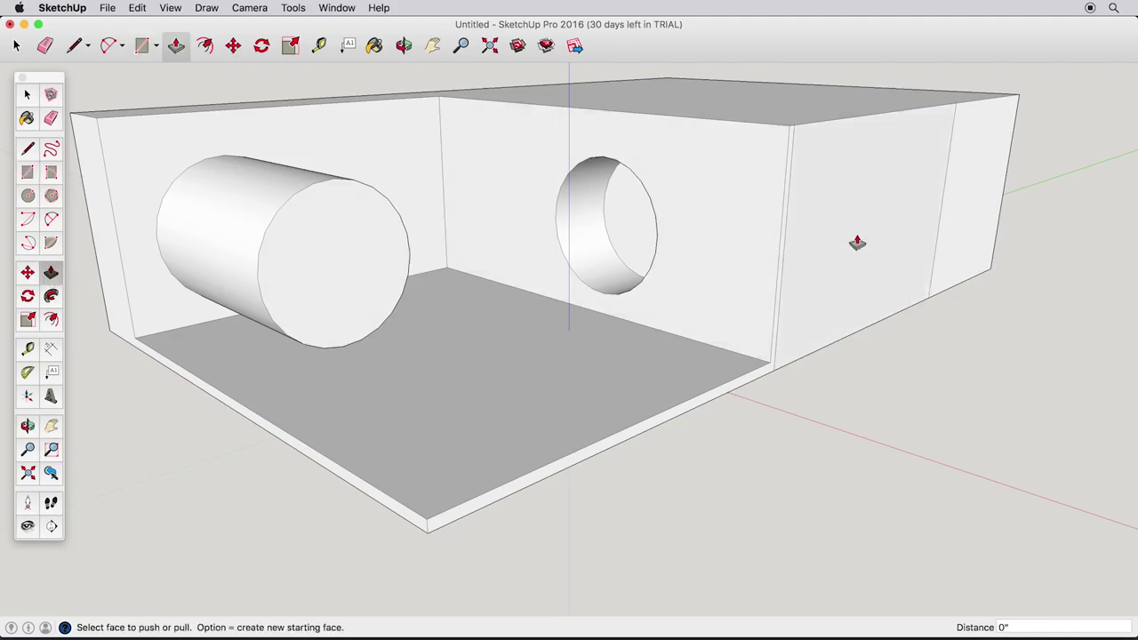
drag(872, 231, 804, 222)
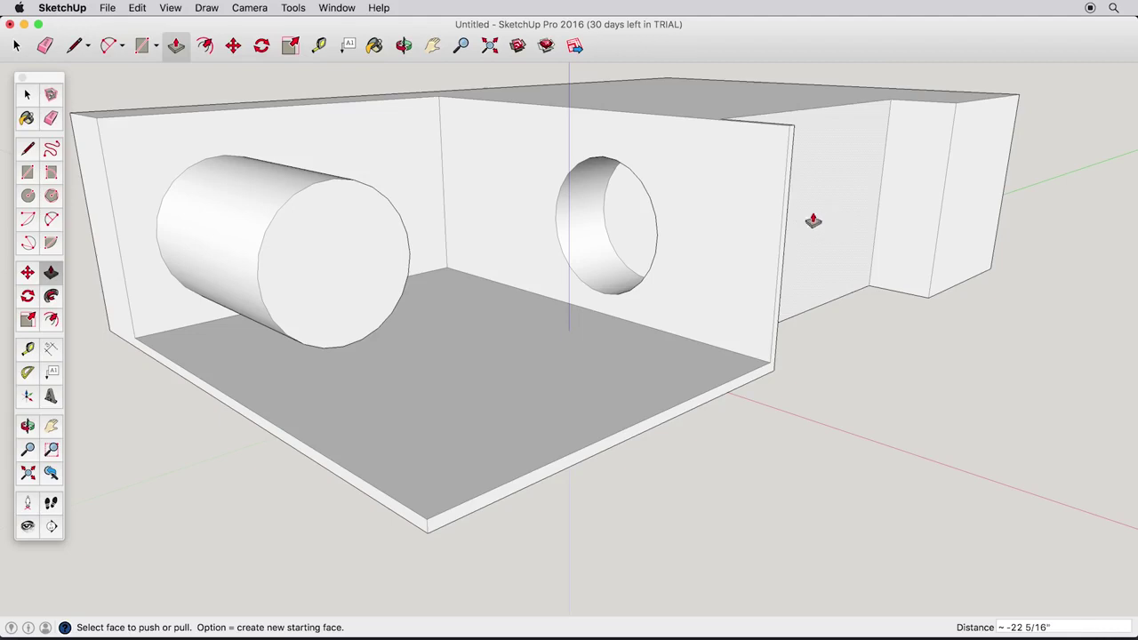
- Examine the recess, cylinder and circular hole up close and from a distance with the Orbit, Pan and Zoom tools
click(27, 172)
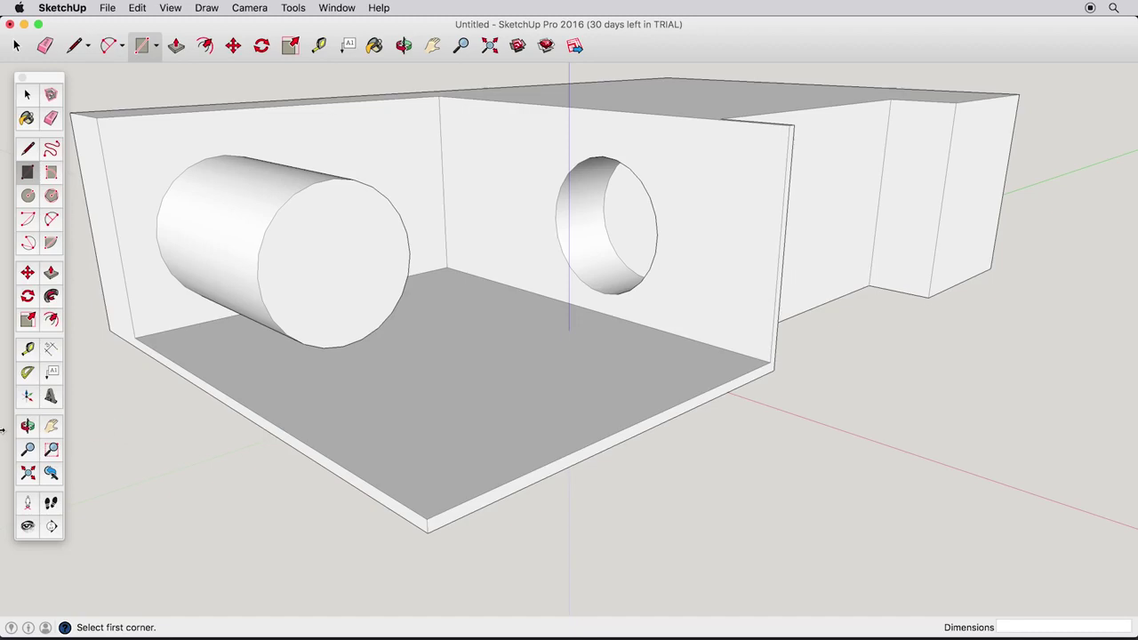
click(27, 427)
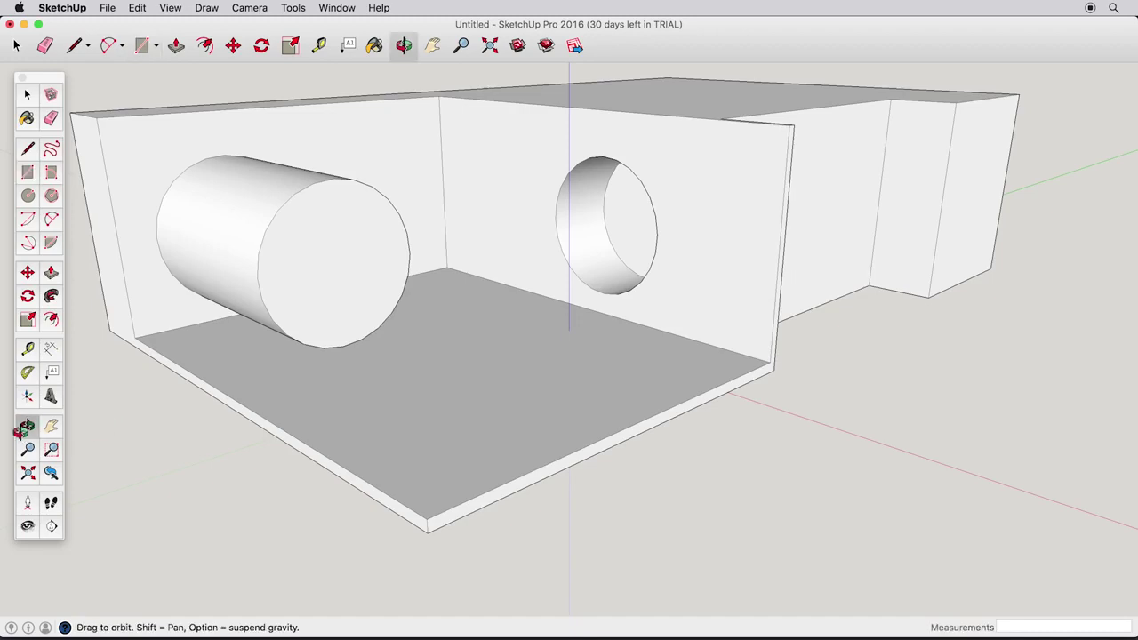
drag(363, 243, 427, 294)
drag(1033, 264, 326, 270)
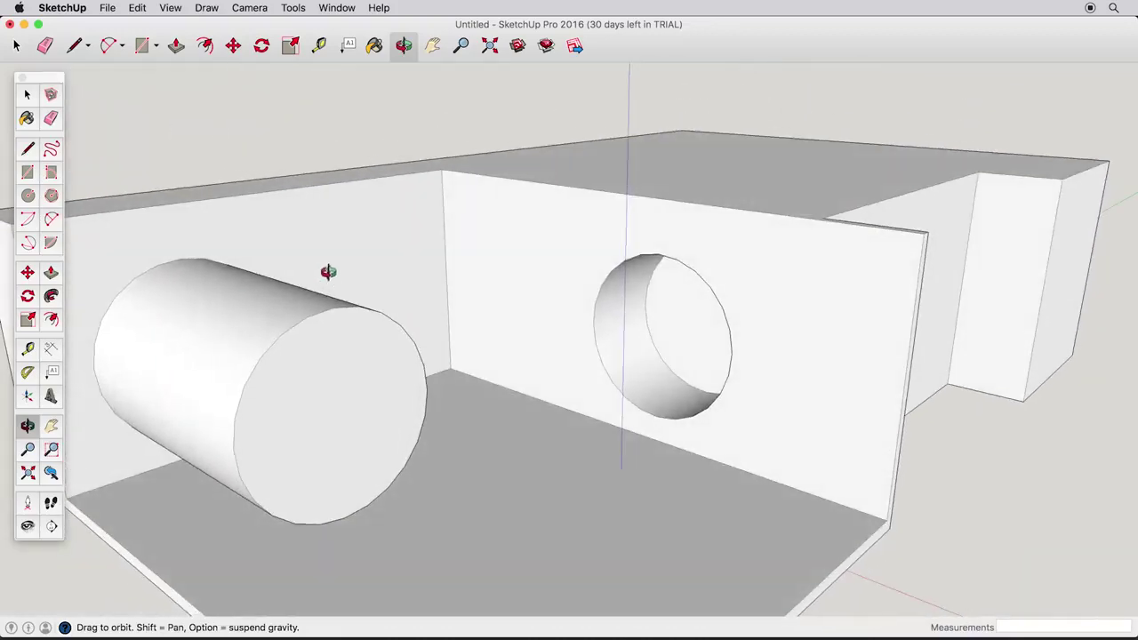
key(h)
drag(236, 399, 278, 293)
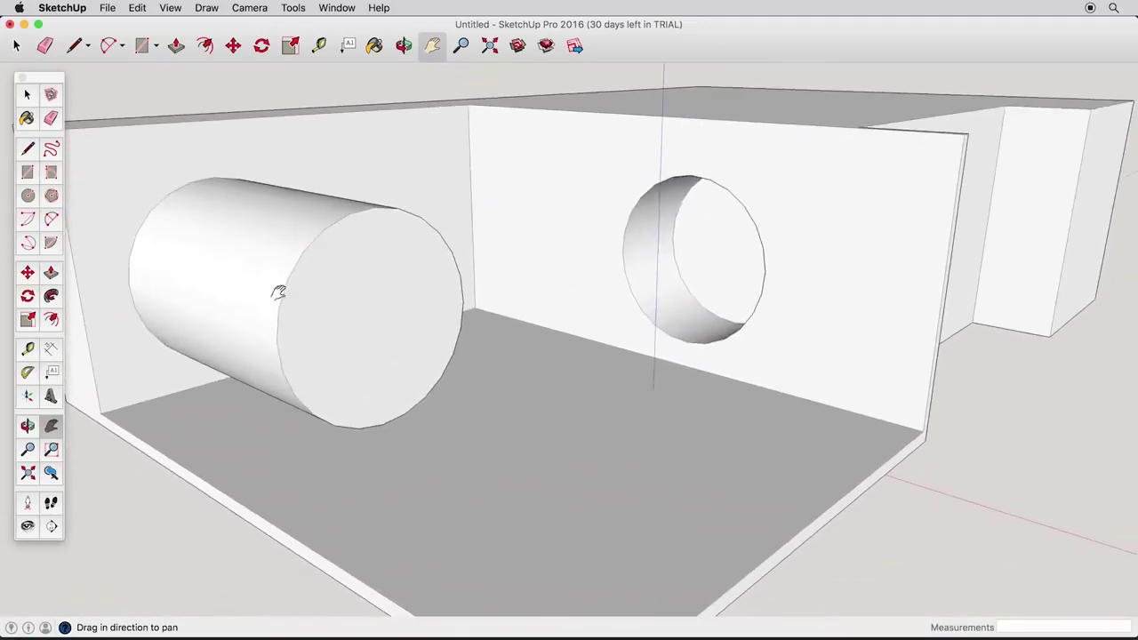
click(28, 449)
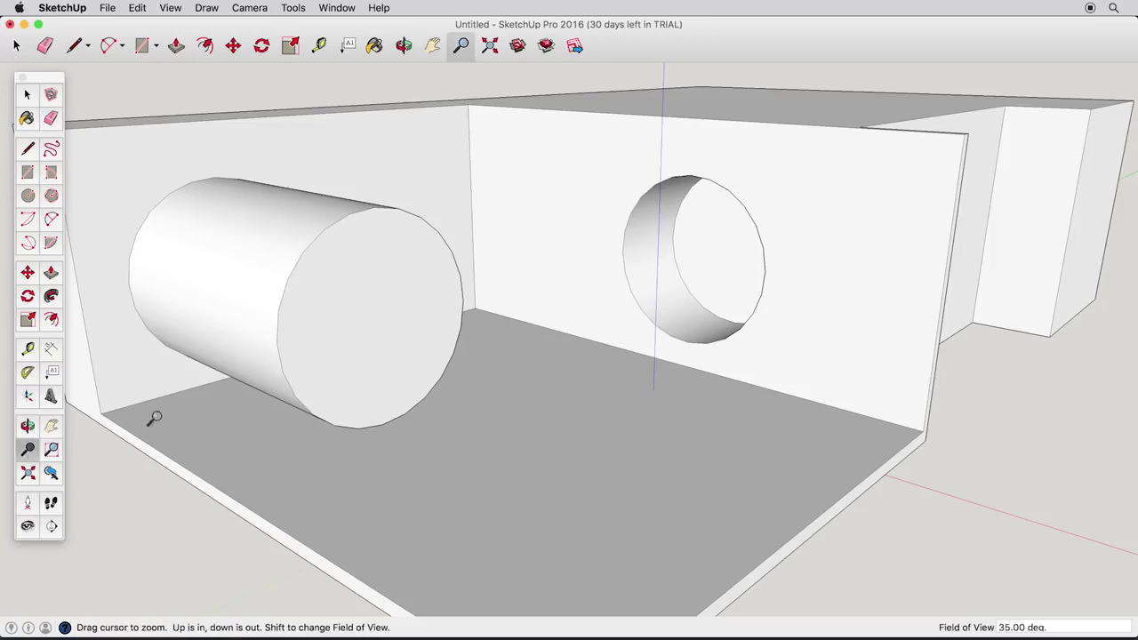
drag(538, 280, 576, 425)
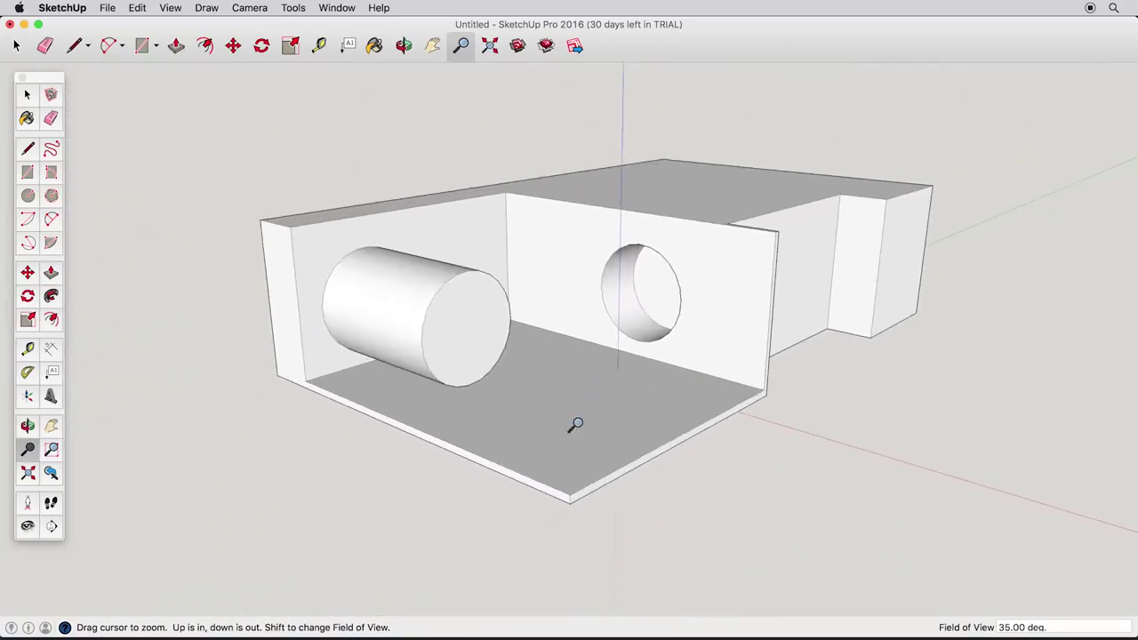
drag(710, 328, 737, 244)
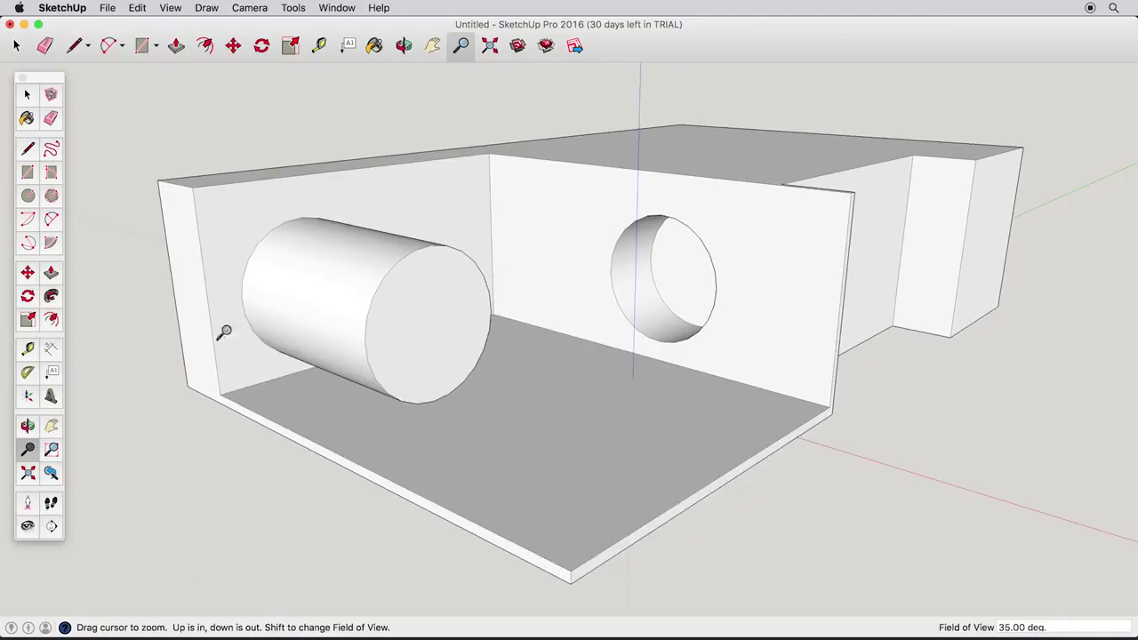
- Inspect the model from a higher viewpoint and back at a low angle, using Orbit, Zoom and Pan
click(27, 426)
drag(276, 362, 294, 459)
click(26, 450)
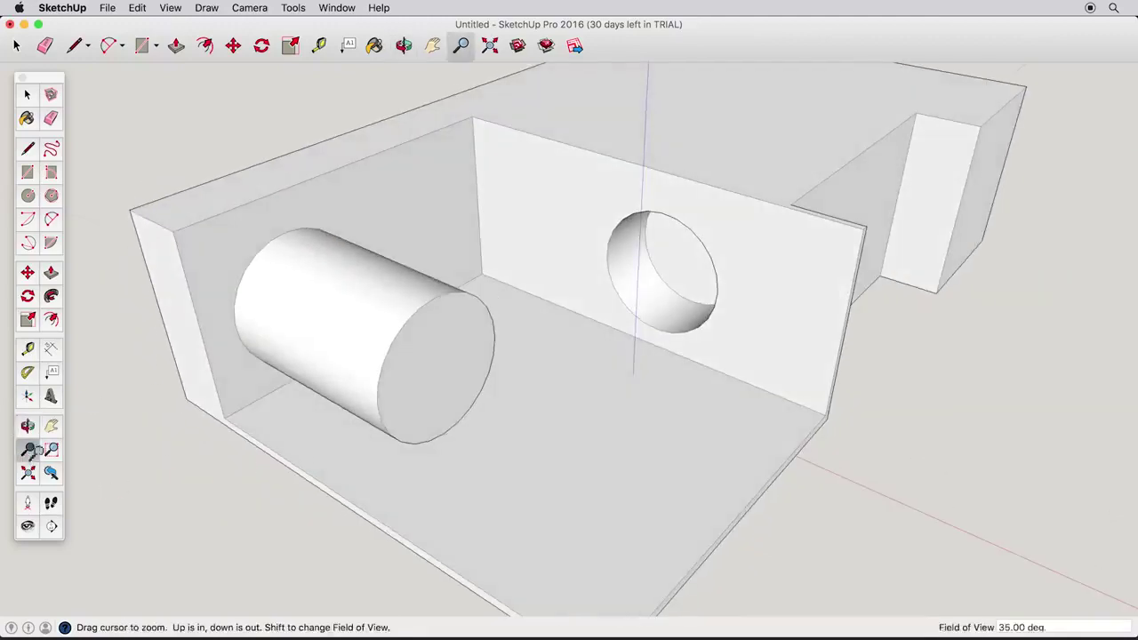
drag(609, 436, 655, 533)
click(50, 425)
mouse_move(729, 320)
mouse_down()
mouse_move(546, 349)
mouse_move(734, 328)
mouse_up()
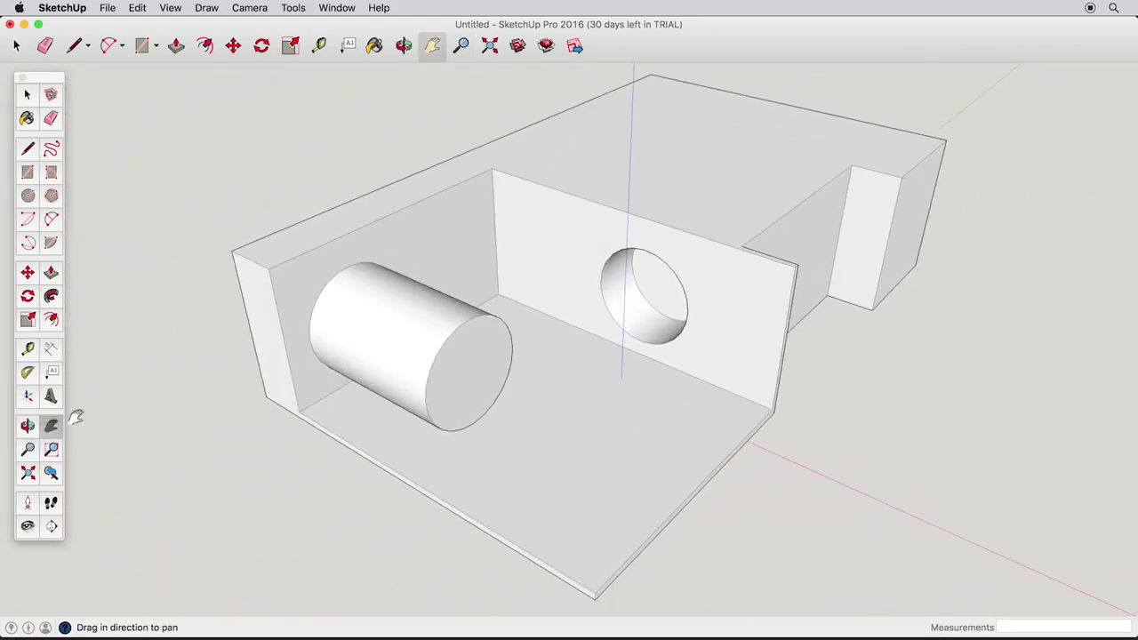
click(28, 425)
drag(521, 407, 465, 326)
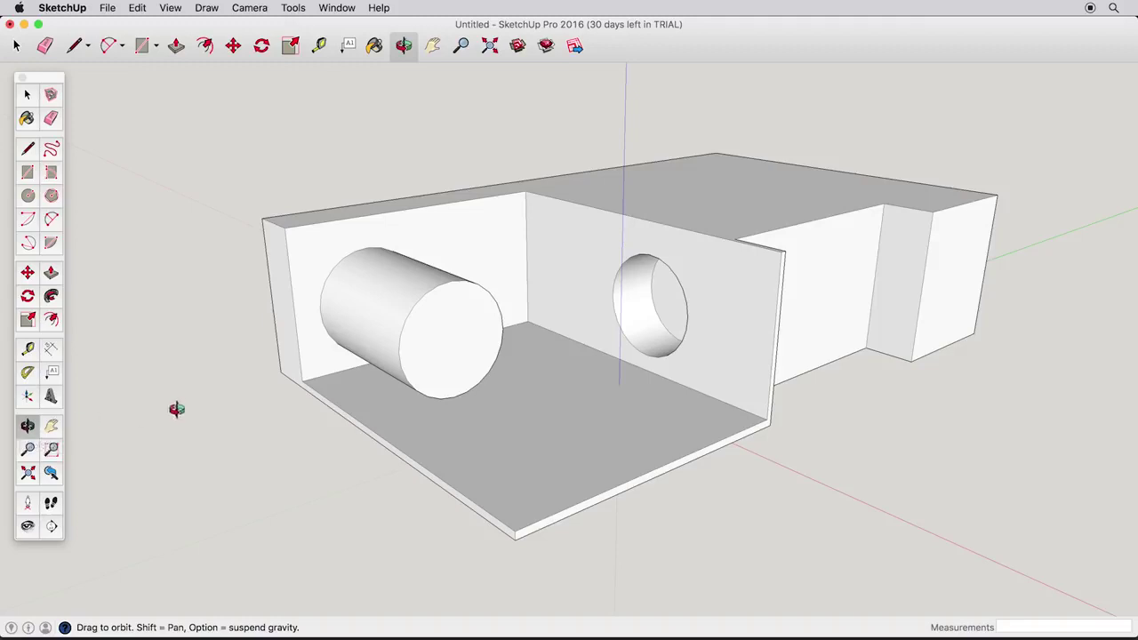
- Switch to the Select tool and view the whole model at varying zoom levels and slightly different angles
click(26, 94)
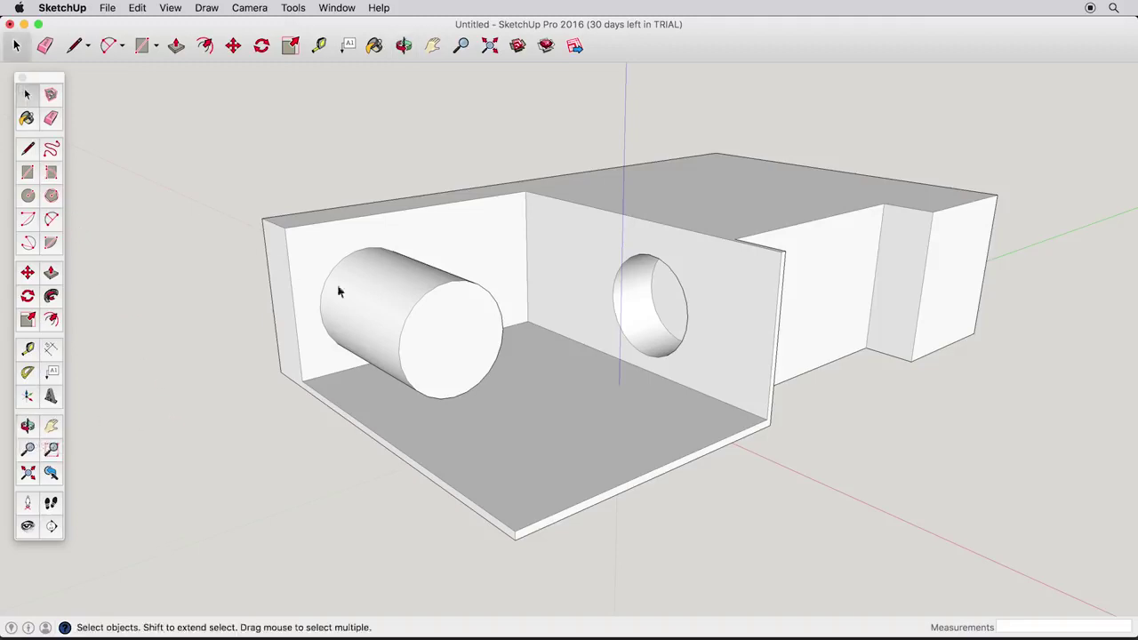
scroll(548, 363, down, 3)
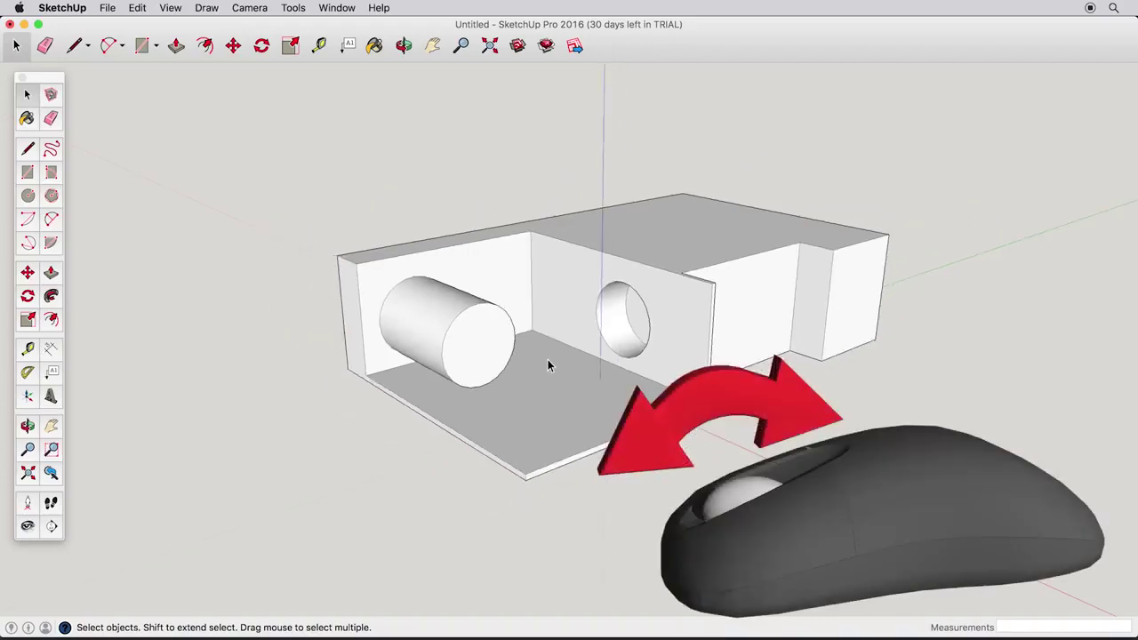
scroll(547, 363, up, 4)
scroll(548, 363, down, 2)
scroll(548, 363, up, 4)
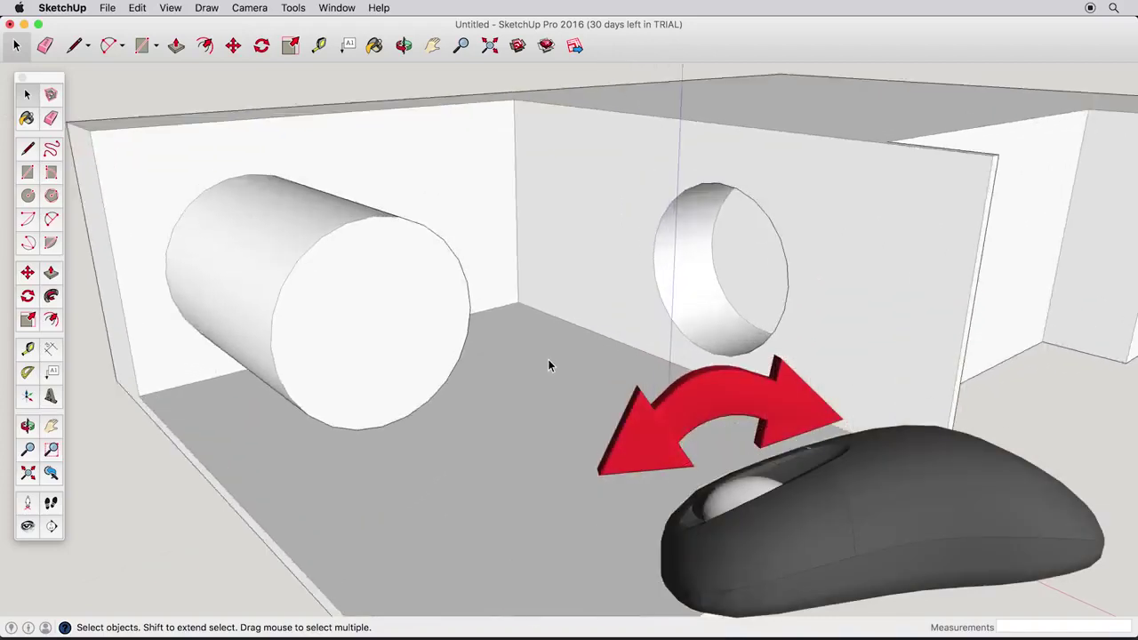
scroll(548, 363, down, 4)
scroll(546, 364, up, 3)
scroll(546, 363, down, 3)
mouse_move(546, 363)
middle_down()
mouse_move(582, 352)
mouse_move(732, 356)
mouse_move(394, 399)
mouse_move(516, 390)
mouse_move(604, 318)
mouse_move(605, 165)
mouse_move(600, 374)
mouse_move(591, 354)
mouse_move(749, 331)
mouse_move(416, 371)
mouse_move(739, 329)
mouse_move(536, 363)
mouse_move(536, 352)
middle_up()
middle_drag(650, 293, 701, 308)
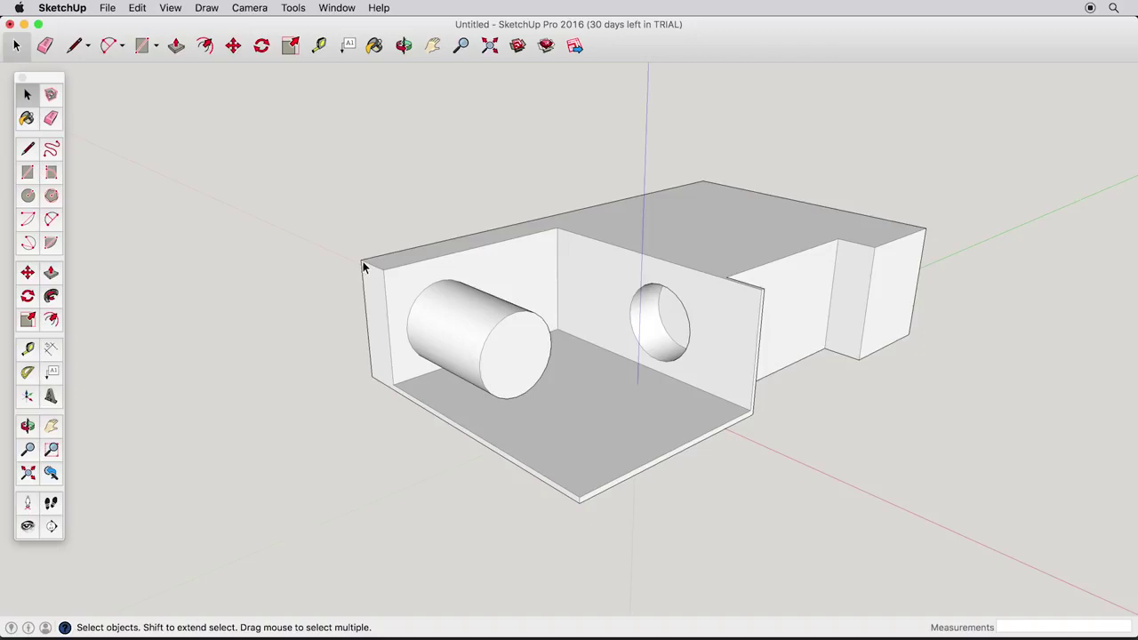
- Take a close look at the model's outer top corners and the circular hole, returning to an overall view
scroll(363, 261, up, 6)
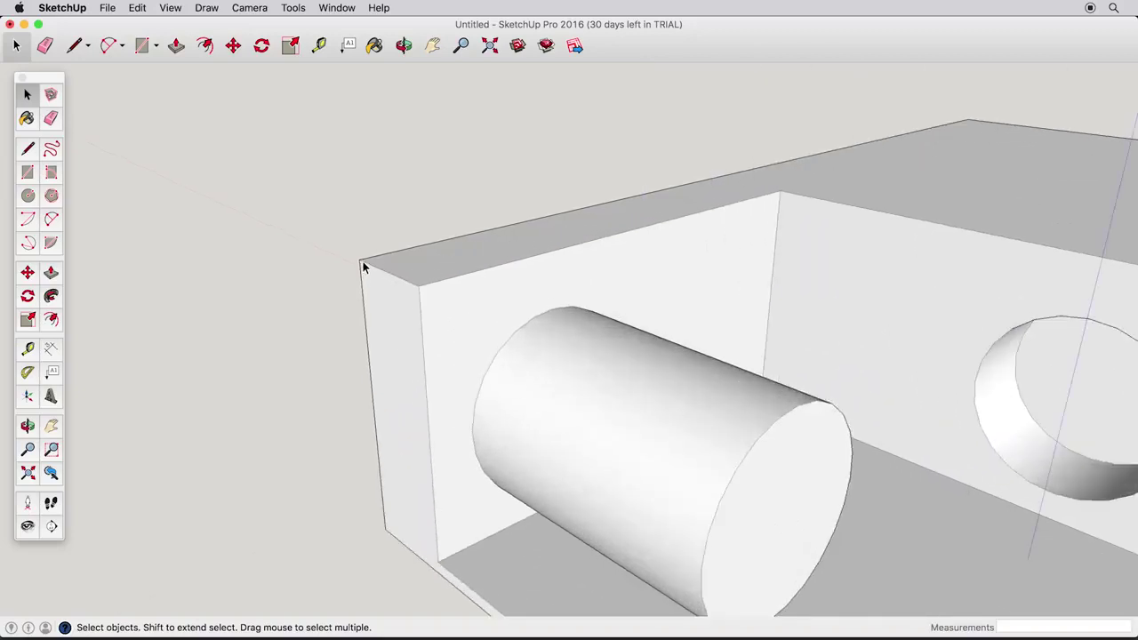
scroll(363, 261, up, 3)
scroll(361, 263, down, 8)
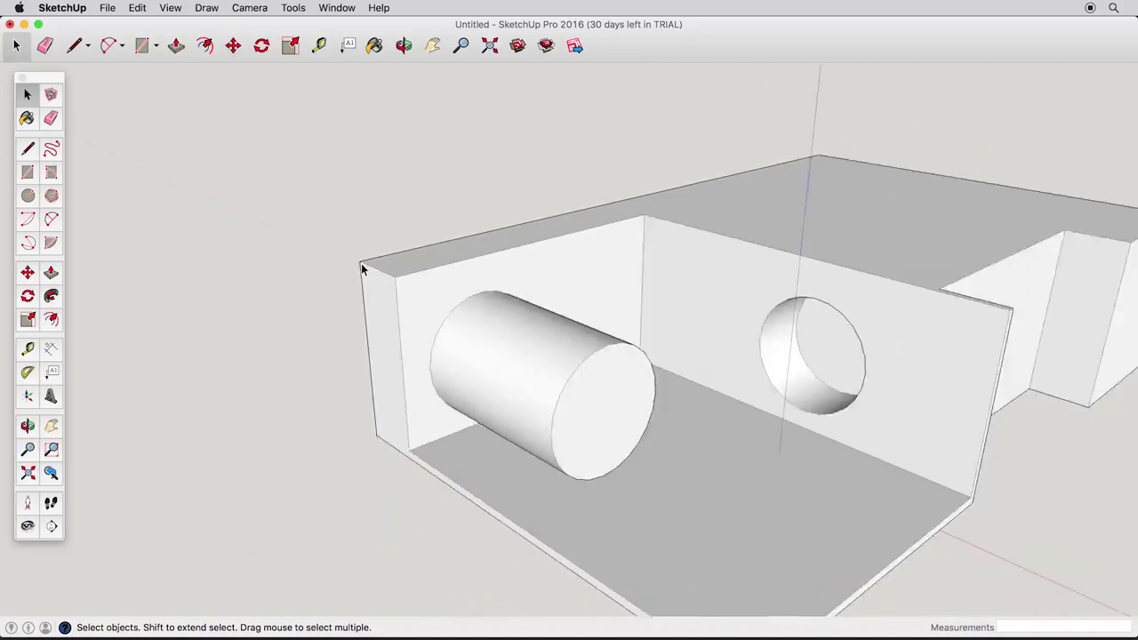
scroll(361, 263, down, 4)
scroll(822, 240, up, 8)
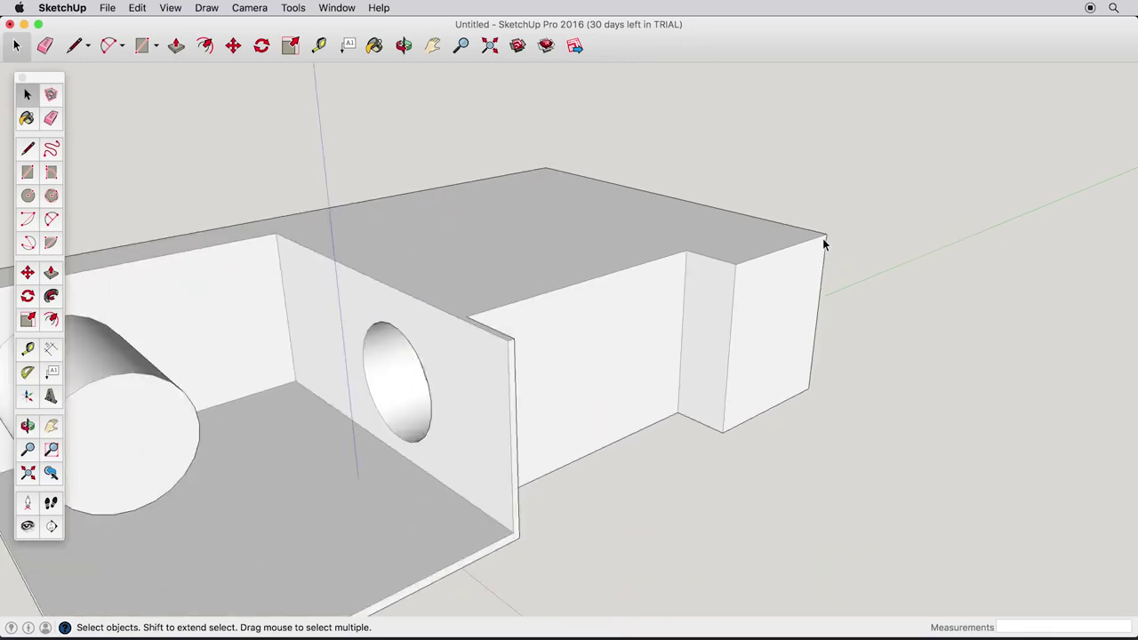
scroll(812, 247, down, 6)
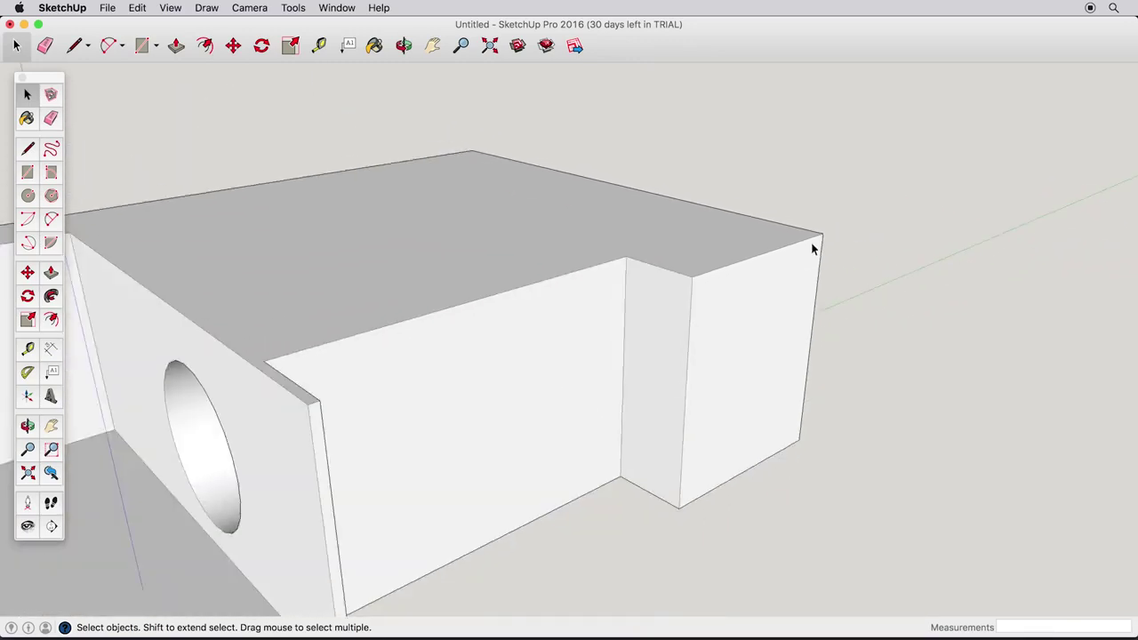
middle_drag(813, 246, 623, 374)
scroll(518, 347, down, 3)
scroll(535, 333, up, 6)
scroll(535, 333, up, 2)
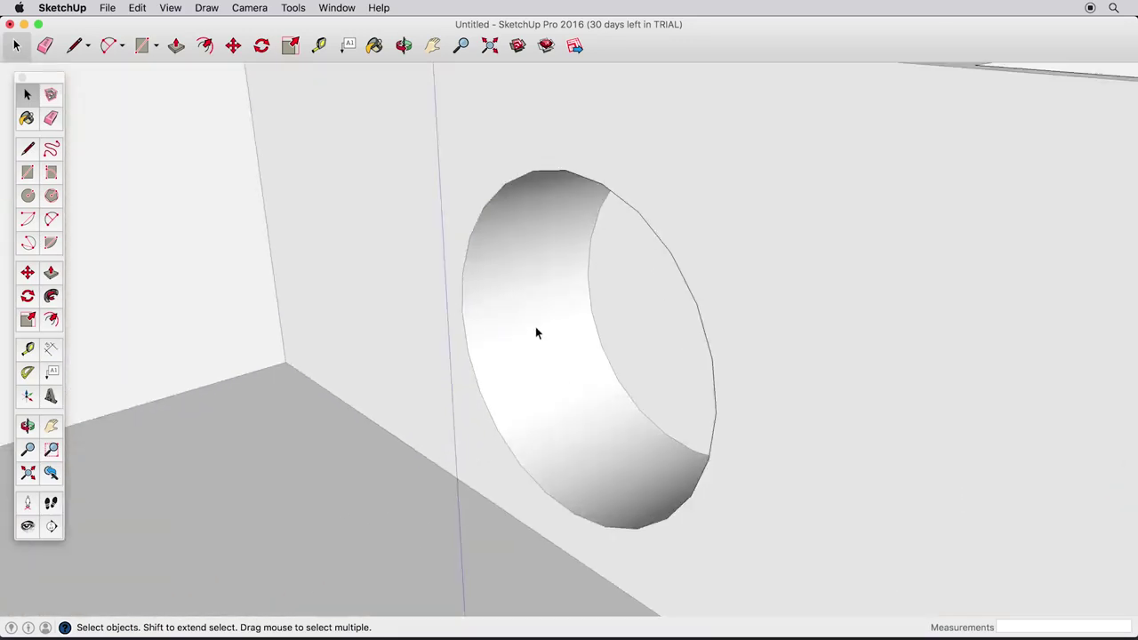
scroll(538, 329, down, 8)
middle_drag(532, 328, 590, 336)
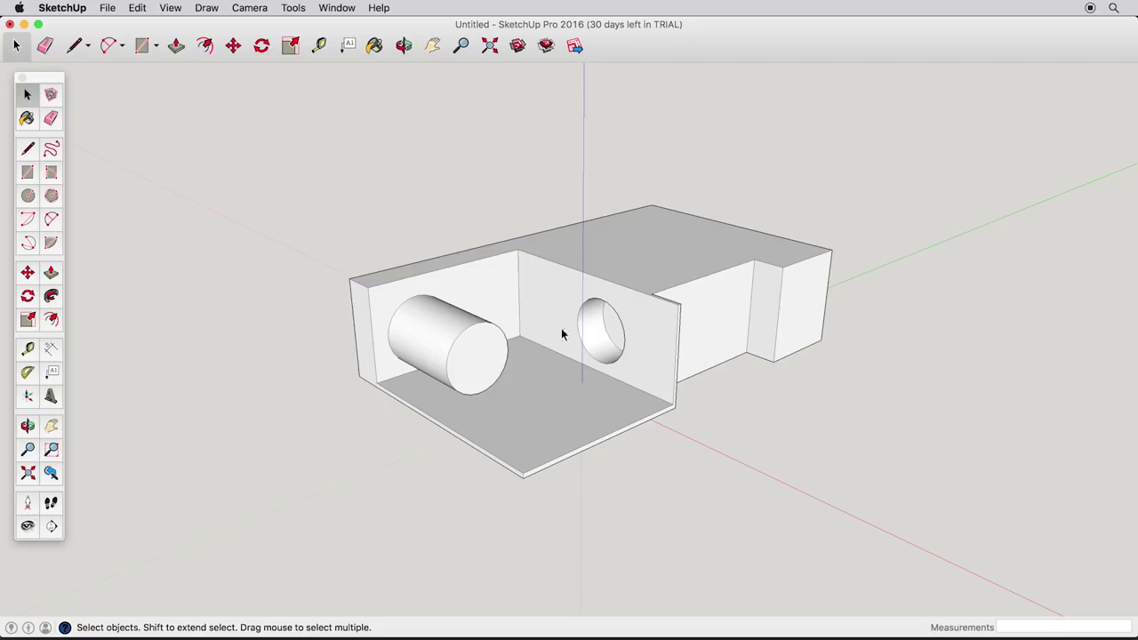
scroll(476, 321, down, 1)
scroll(505, 312, up, 2)
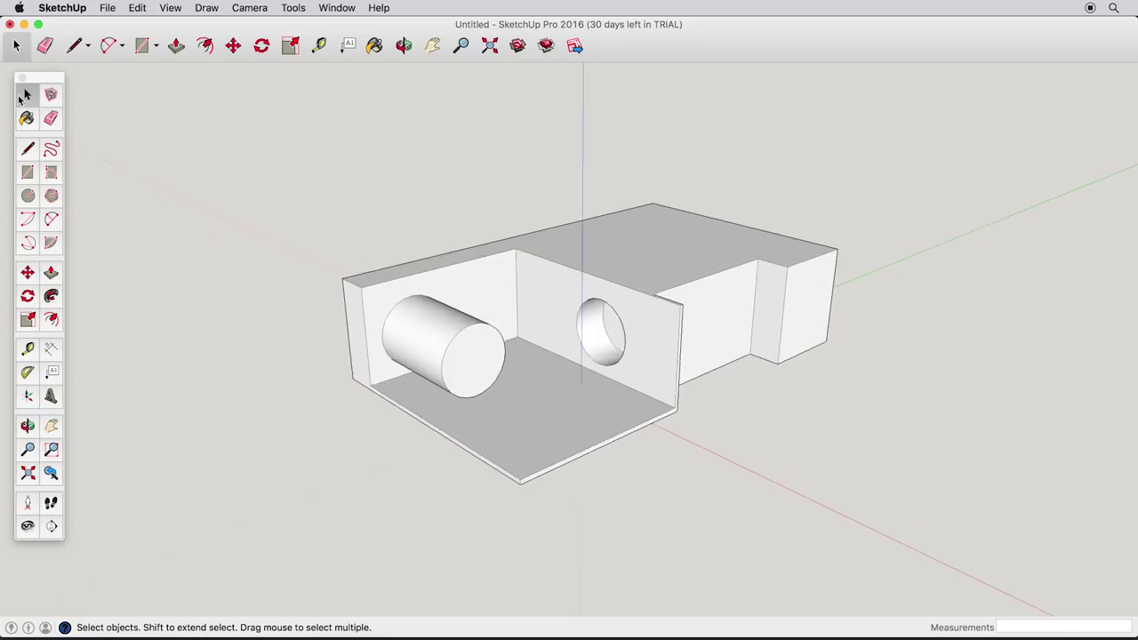
- Select the entire model and delete it to leave an empty scene
drag(190, 135, 1025, 555)
key(Delete)
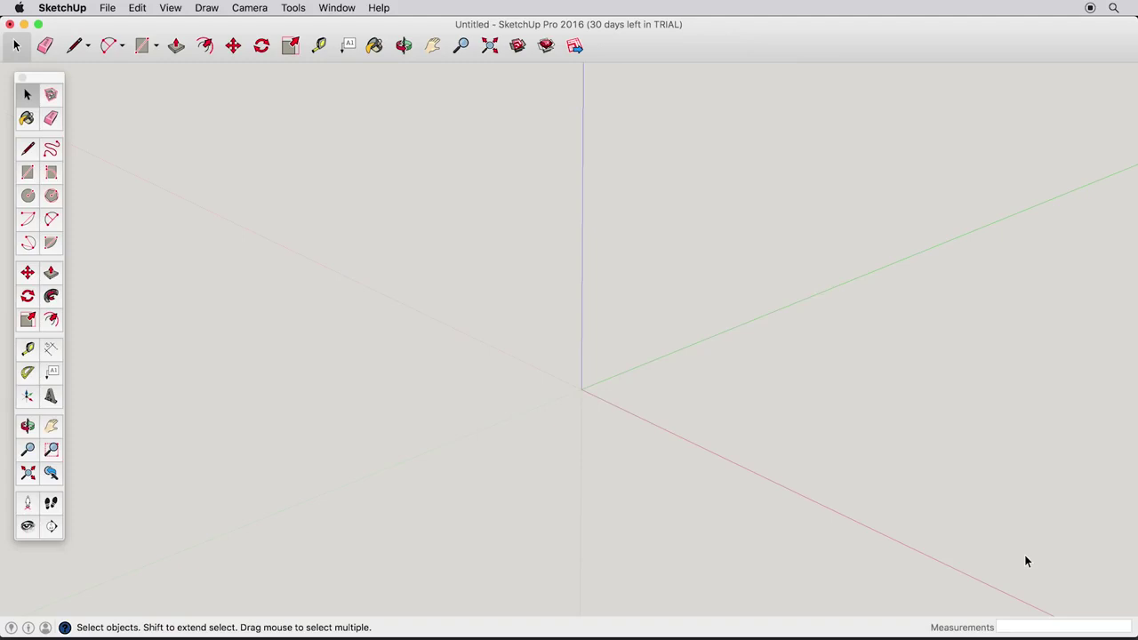
- Draw a rectangle about 280" by 536" on the ground plane around the origin
click(28, 172)
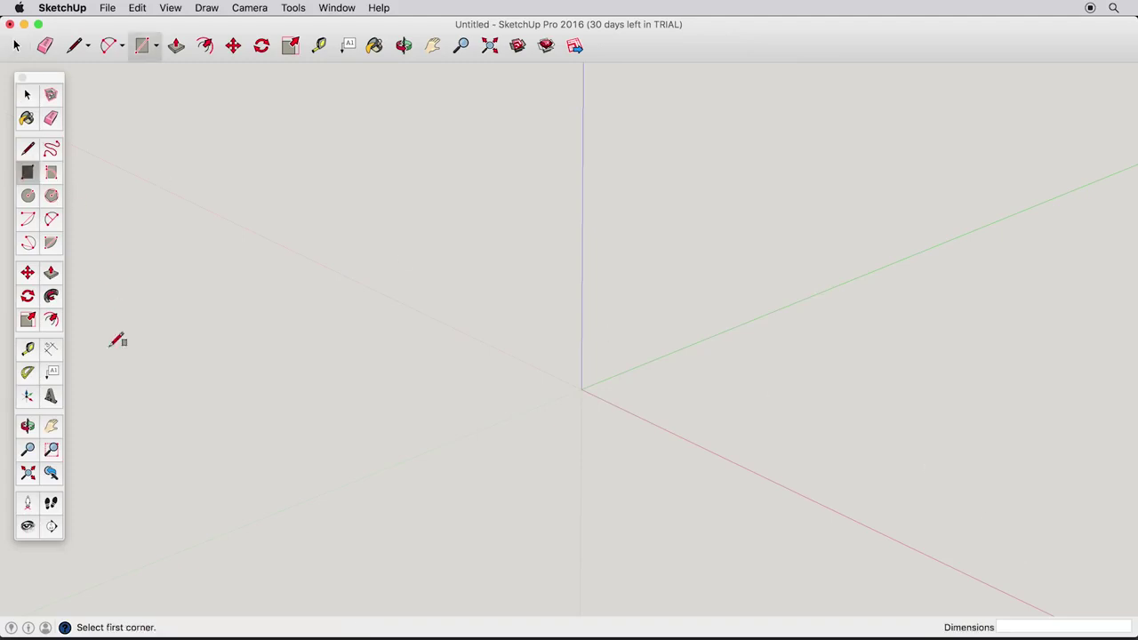
click(120, 377)
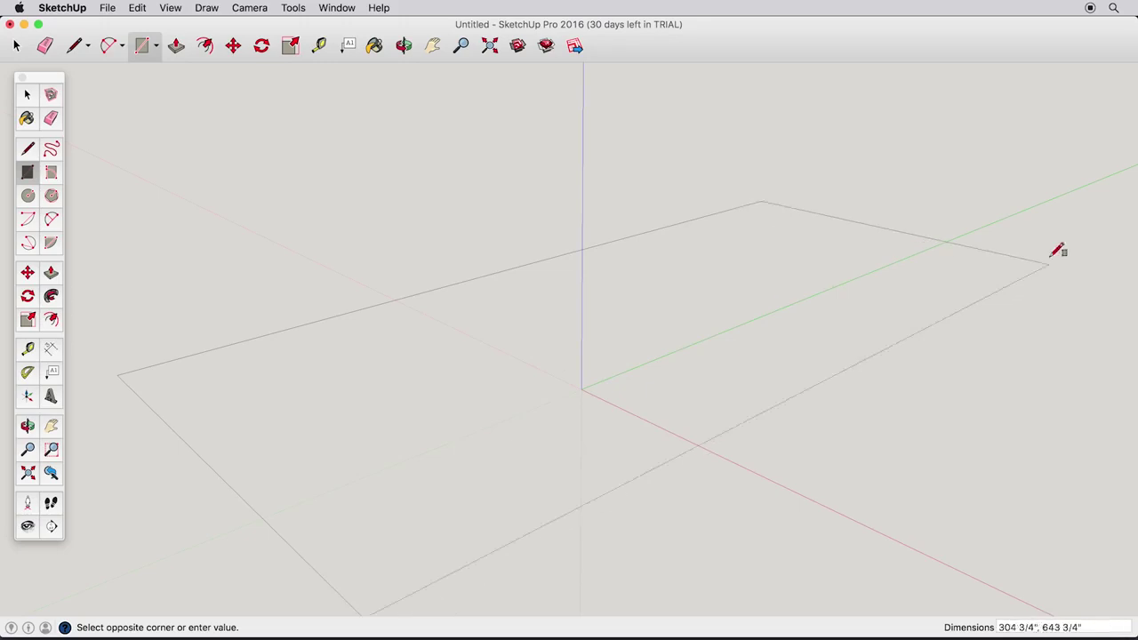
click(958, 290)
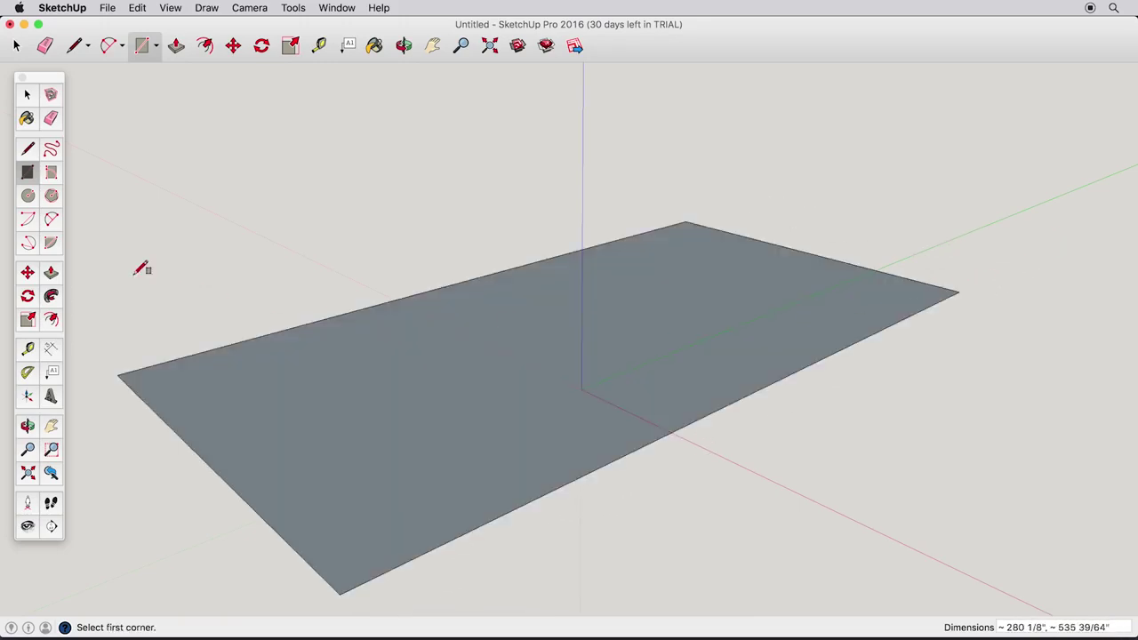
- Push/Pull the rectangle upward about 148" to form a box
click(51, 273)
drag(441, 477, 439, 186)
middle_drag(292, 193, 486, 286)
scroll(486, 286, down, 3)
middle_drag(508, 246, 515, 308)
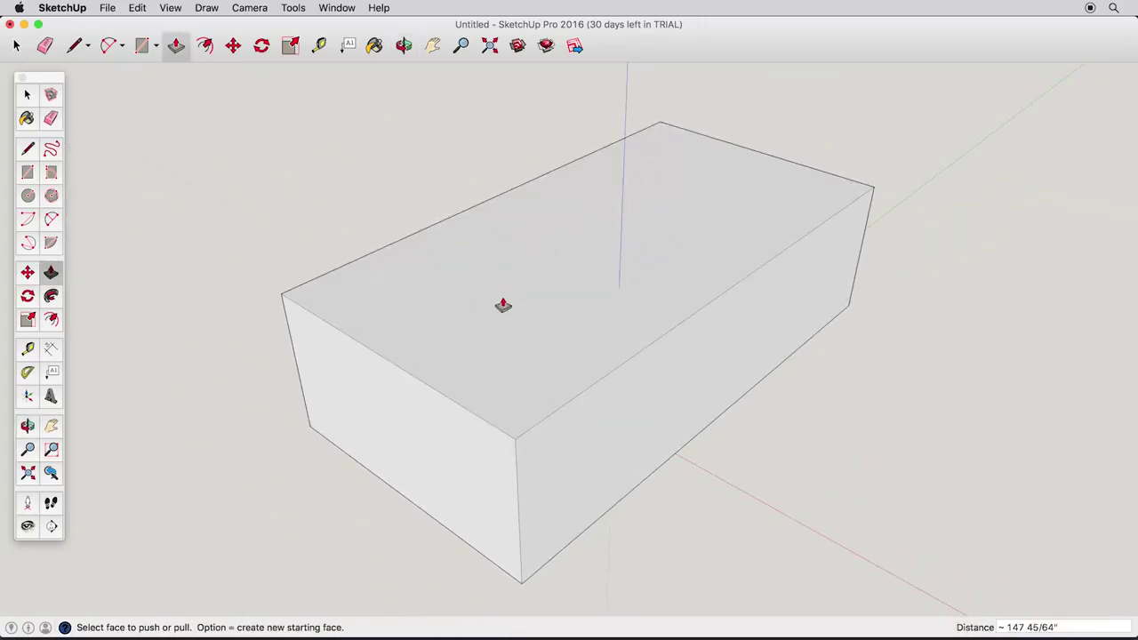
- Draw a line lengthwise across the box's top face between its short edges, splitting it in two, and select that line
key(l)
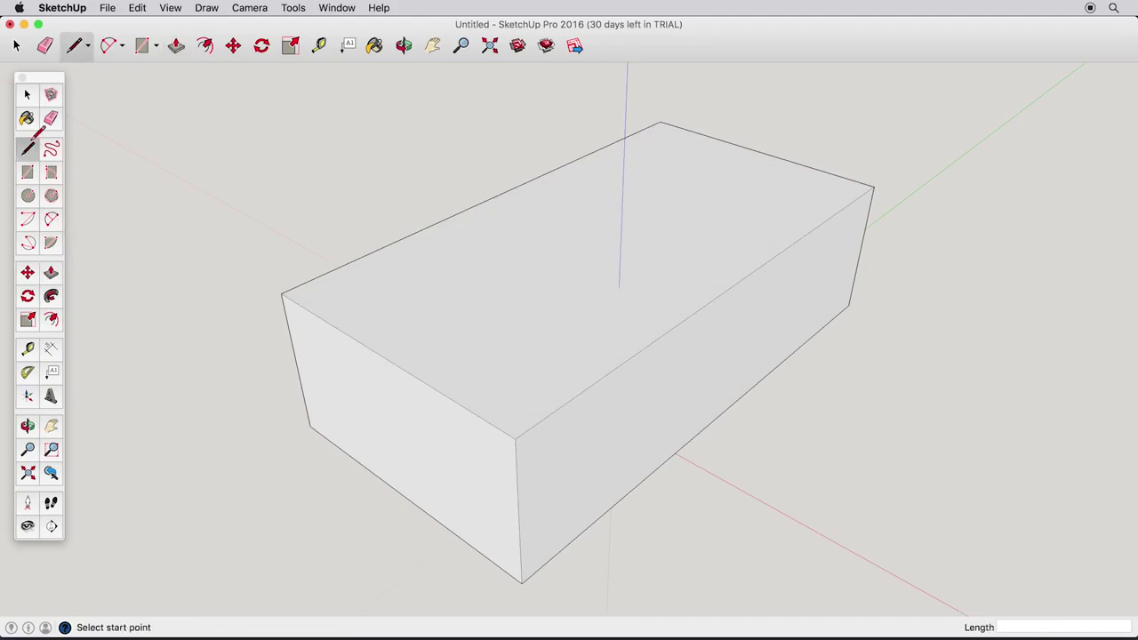
click(387, 359)
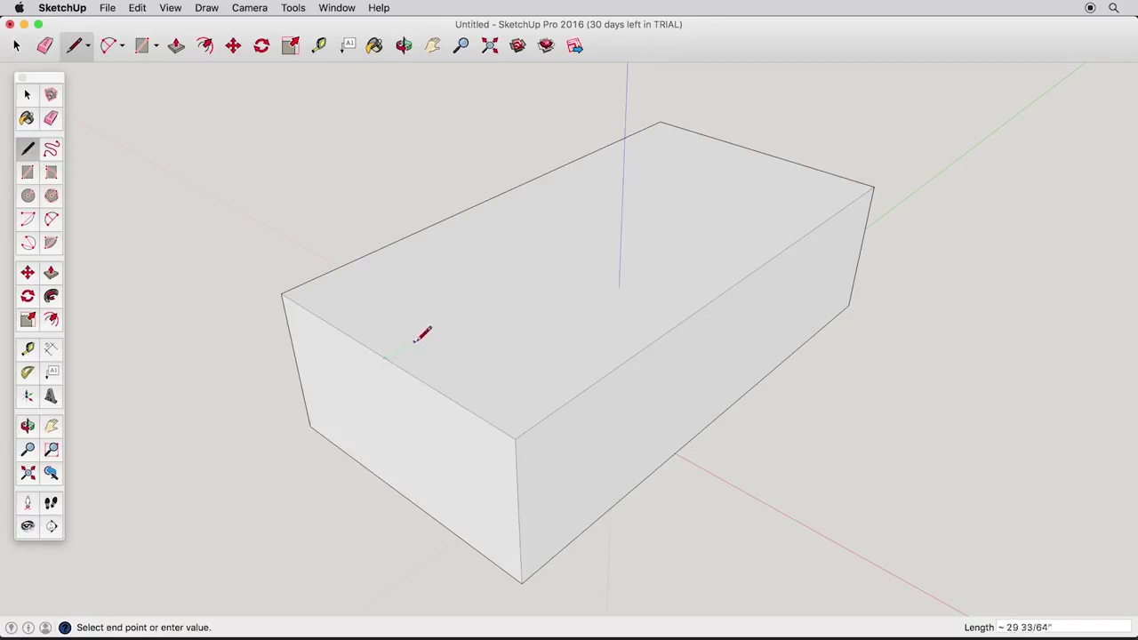
click(762, 152)
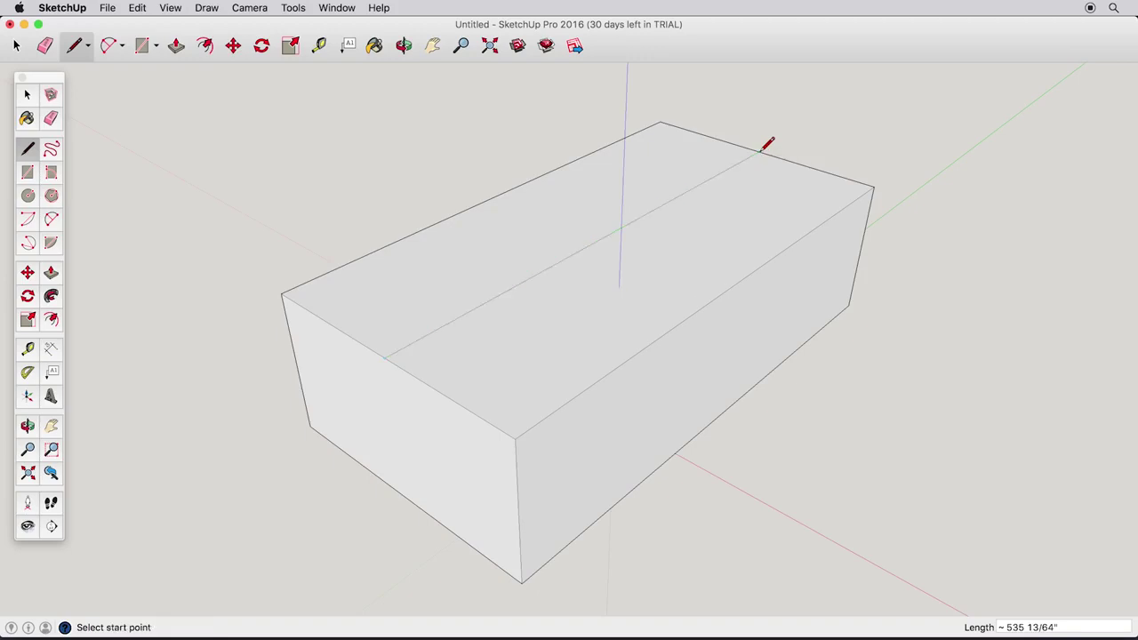
click(27, 96)
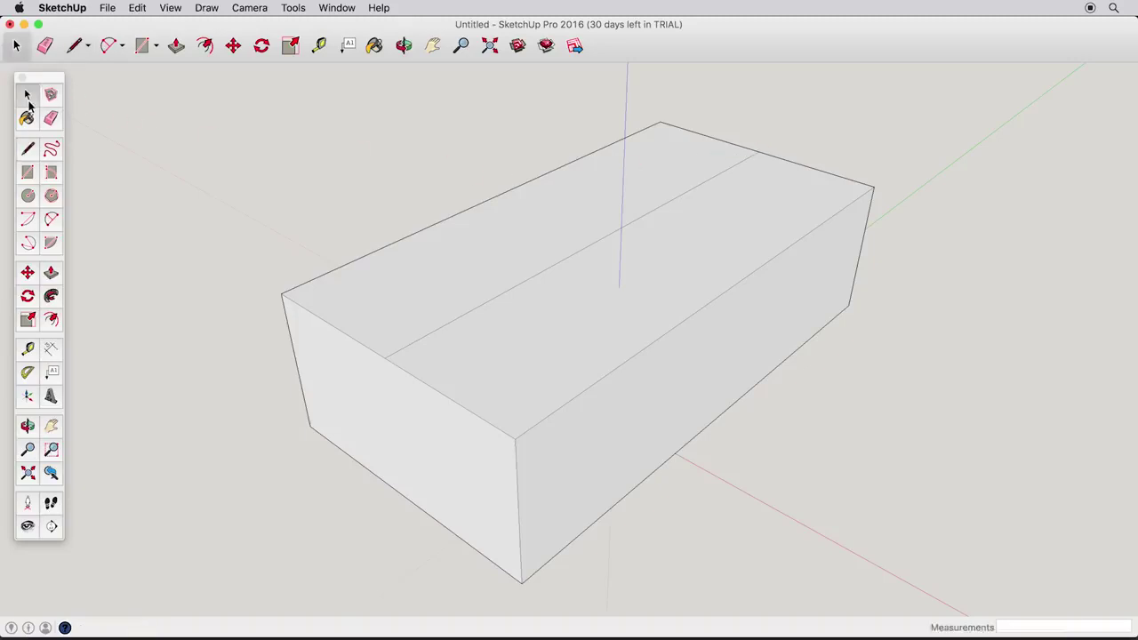
click(429, 334)
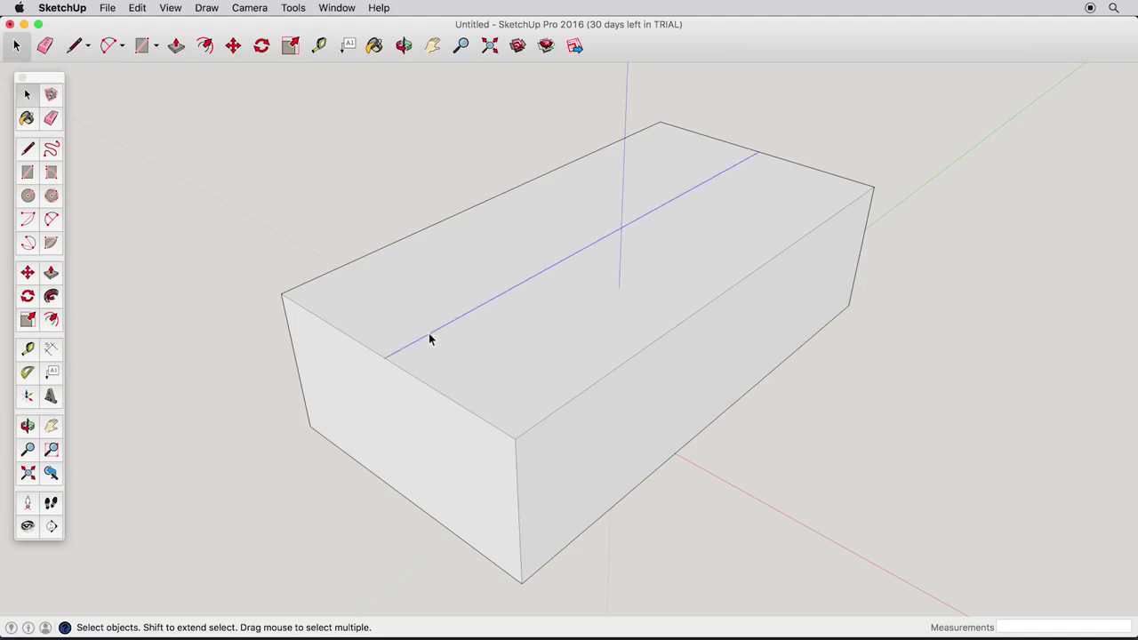
- Try moving the selected centre line up about 107" to shape a roof, and undo the move
click(28, 275)
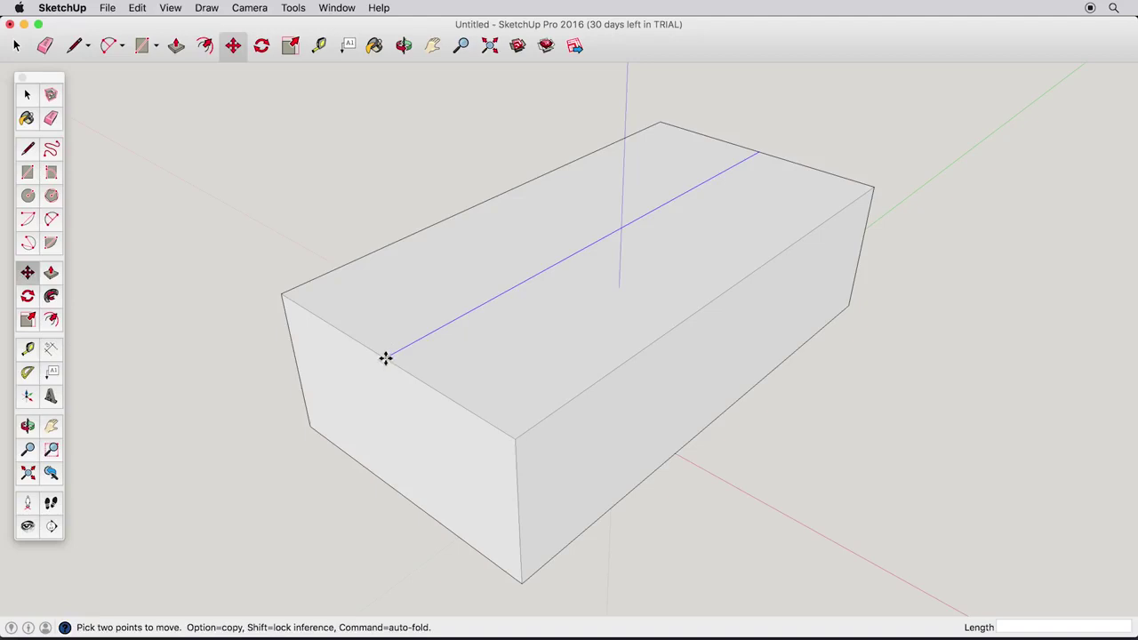
drag(385, 357, 332, 226)
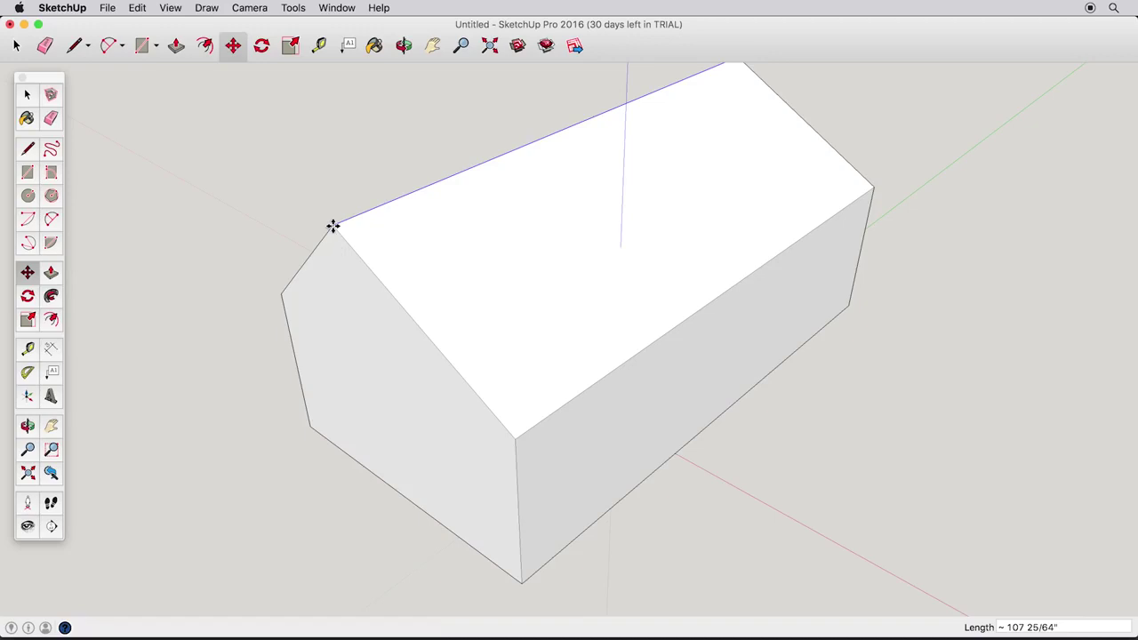
mouse_move(332, 287)
middle_down()
mouse_move(614, 146)
mouse_move(679, 158)
mouse_move(601, 145)
mouse_move(569, 180)
mouse_move(421, 257)
mouse_move(324, 272)
middle_up()
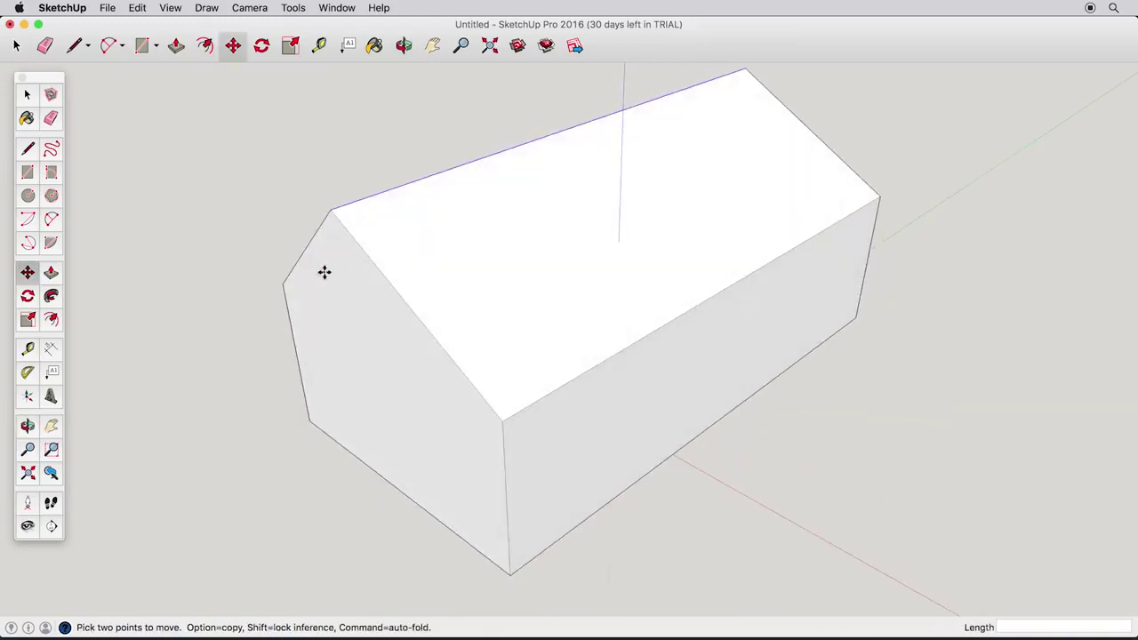
click(146, 9)
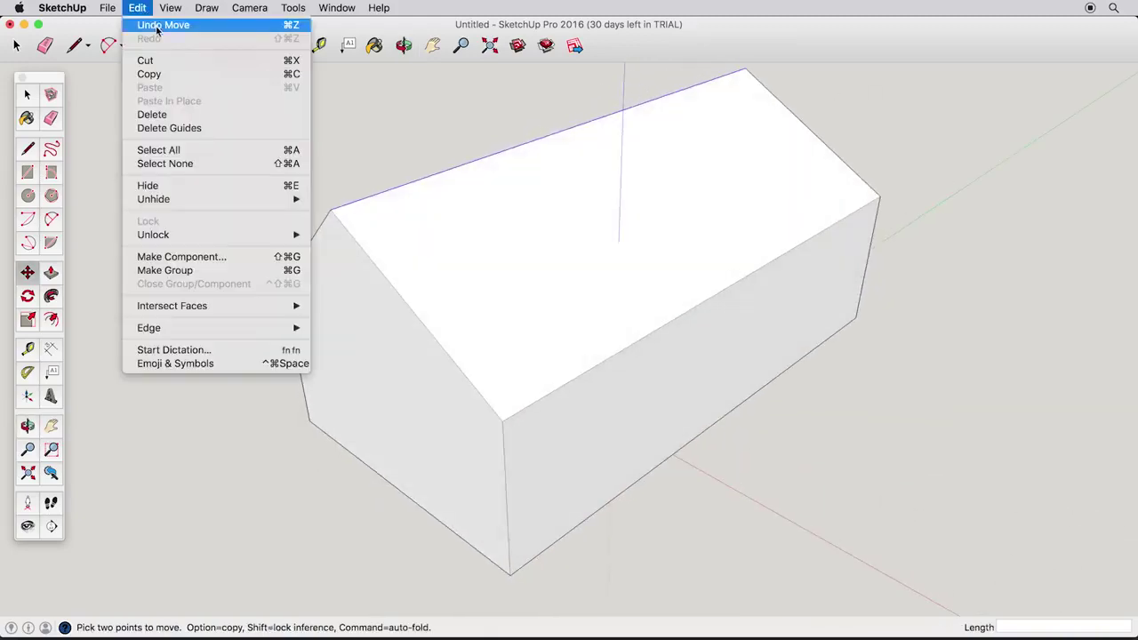
click(158, 26)
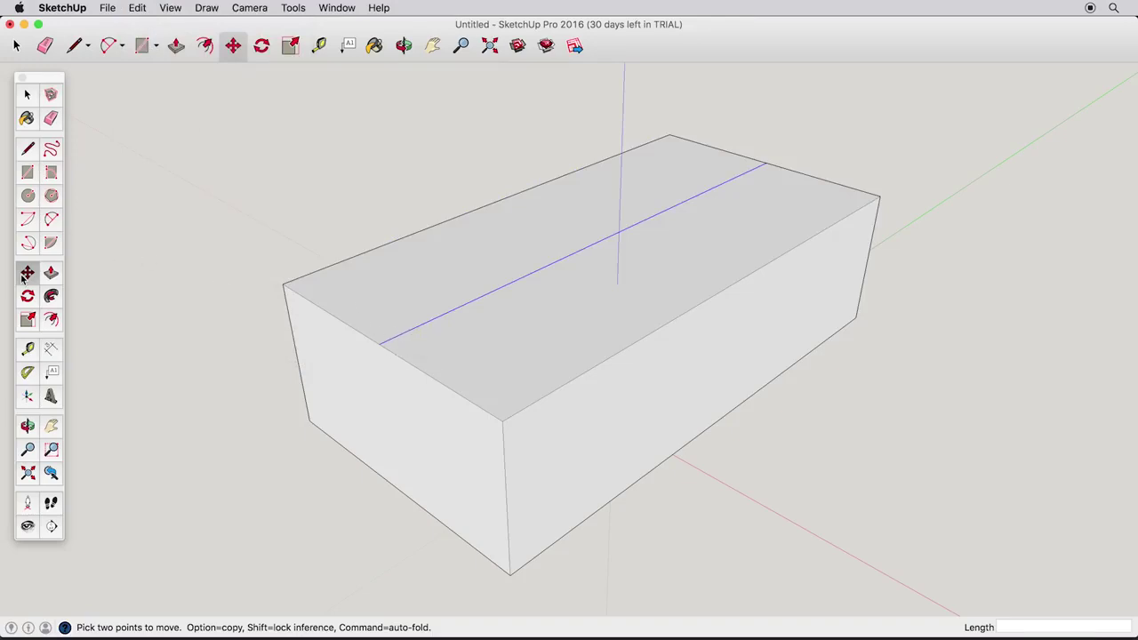
- Move the selected centre line straight up along the blue axis by about 97" to form a gable roof ridge
click(381, 344)
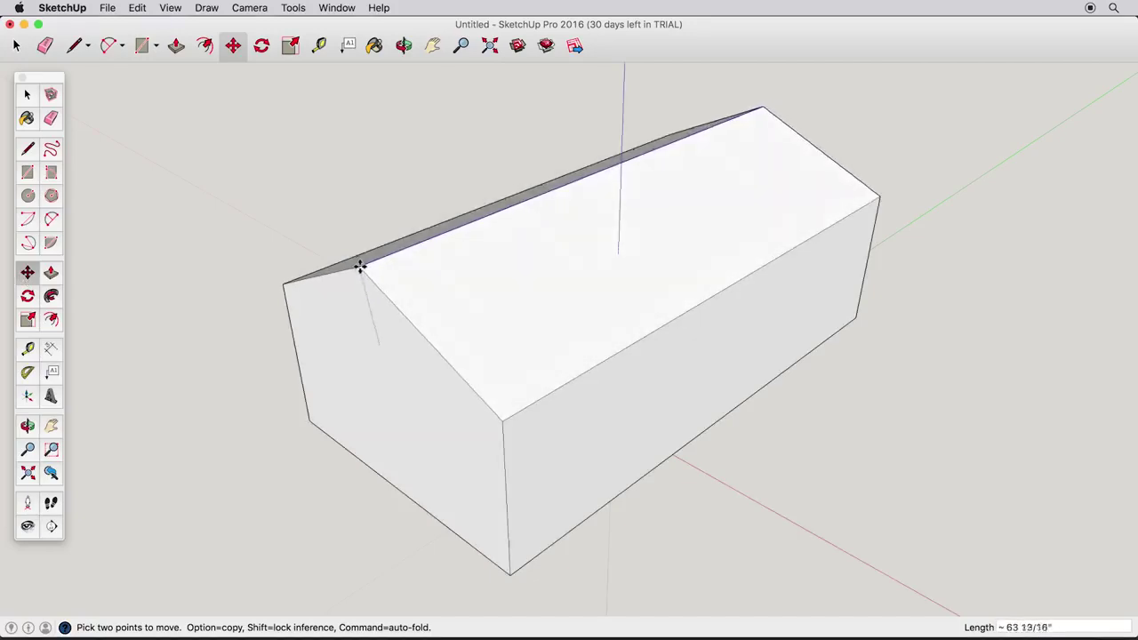
drag(545, 204, 517, 105)
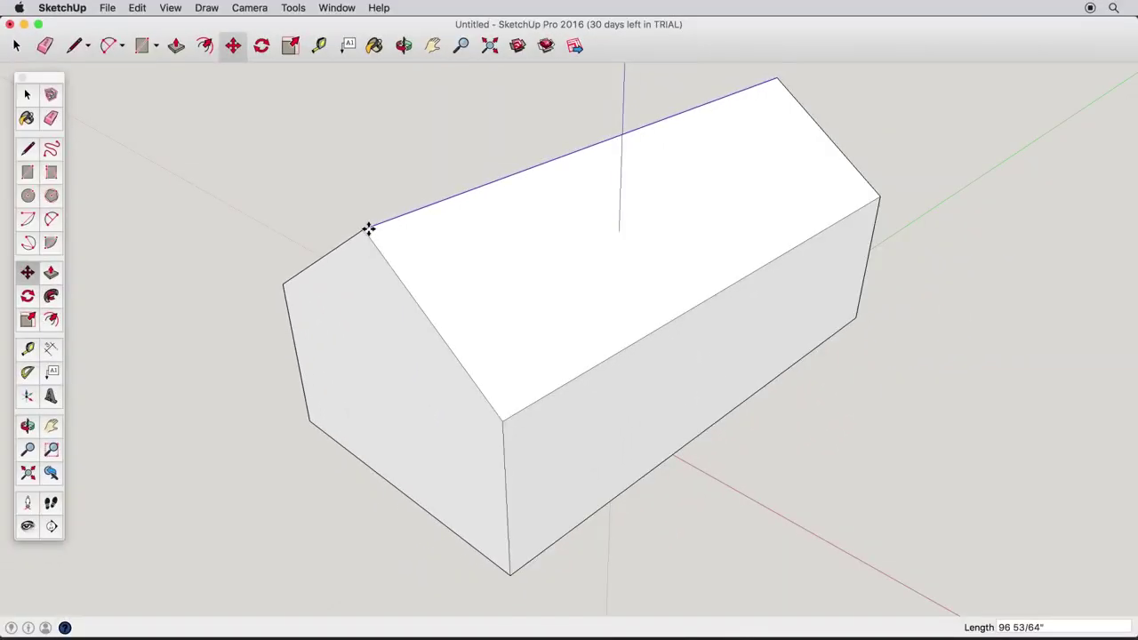
drag(368, 229, 368, 228)
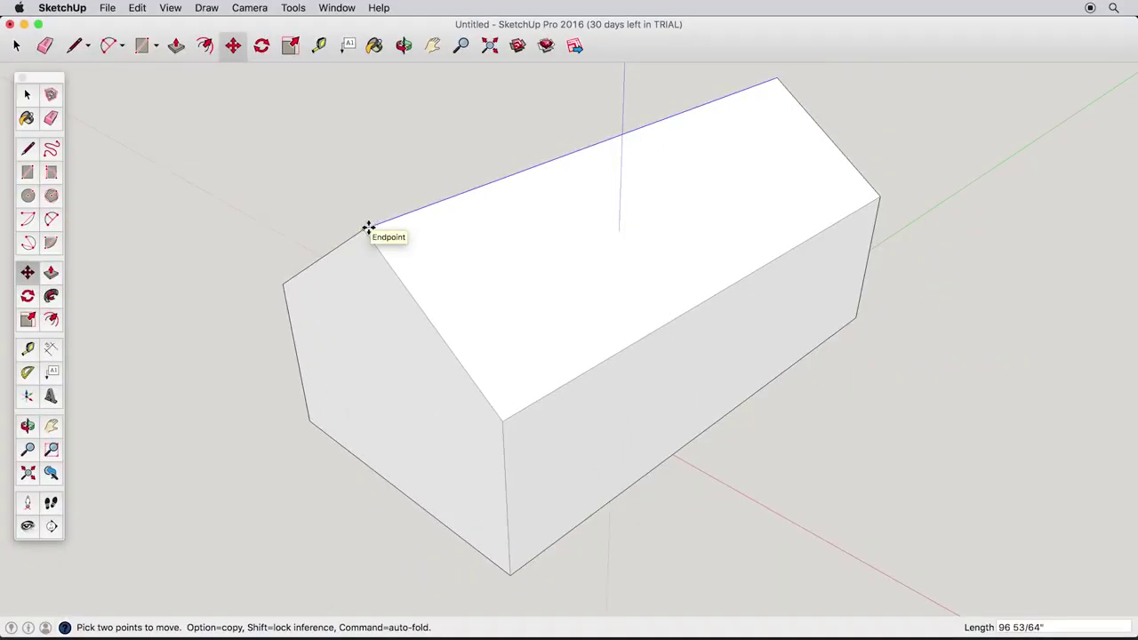
- Sketch a chain of connected zigzag lines starting on the near roof slope, leaving the outline open
click(28, 149)
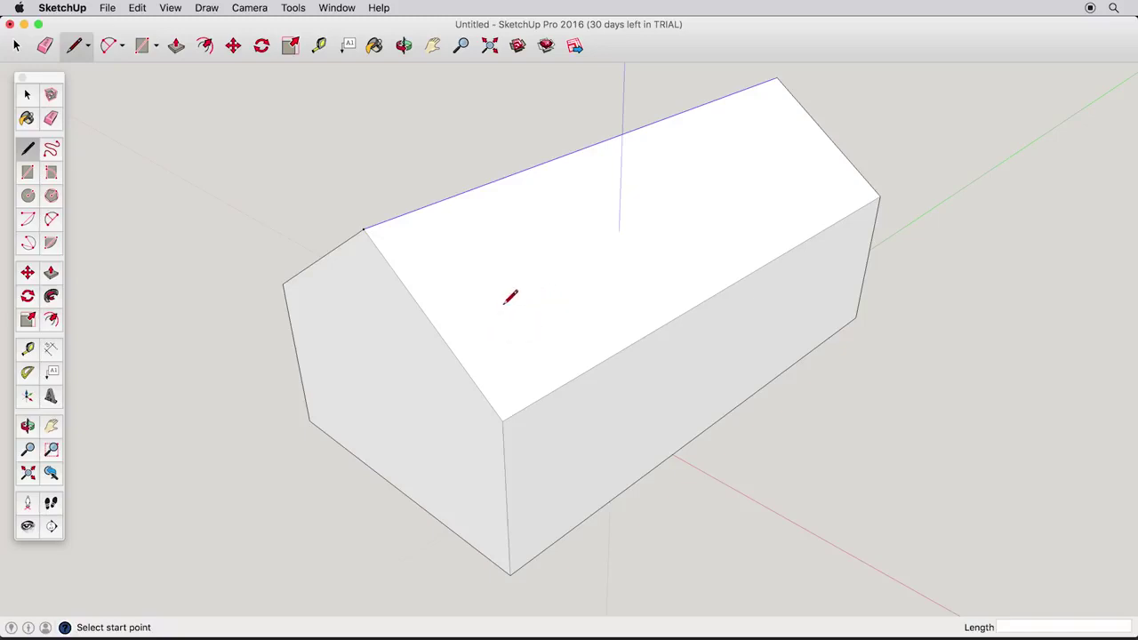
scroll(513, 296, up, 5)
mouse_move(534, 287)
middle_down()
mouse_move(454, 326)
mouse_move(477, 320)
middle_up()
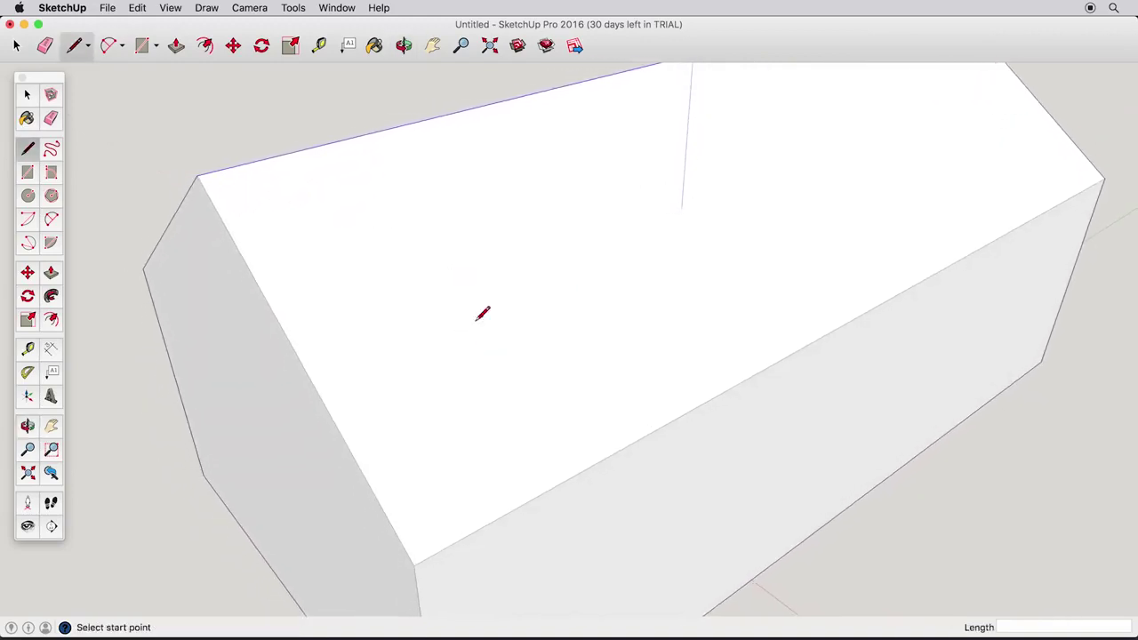
click(438, 289)
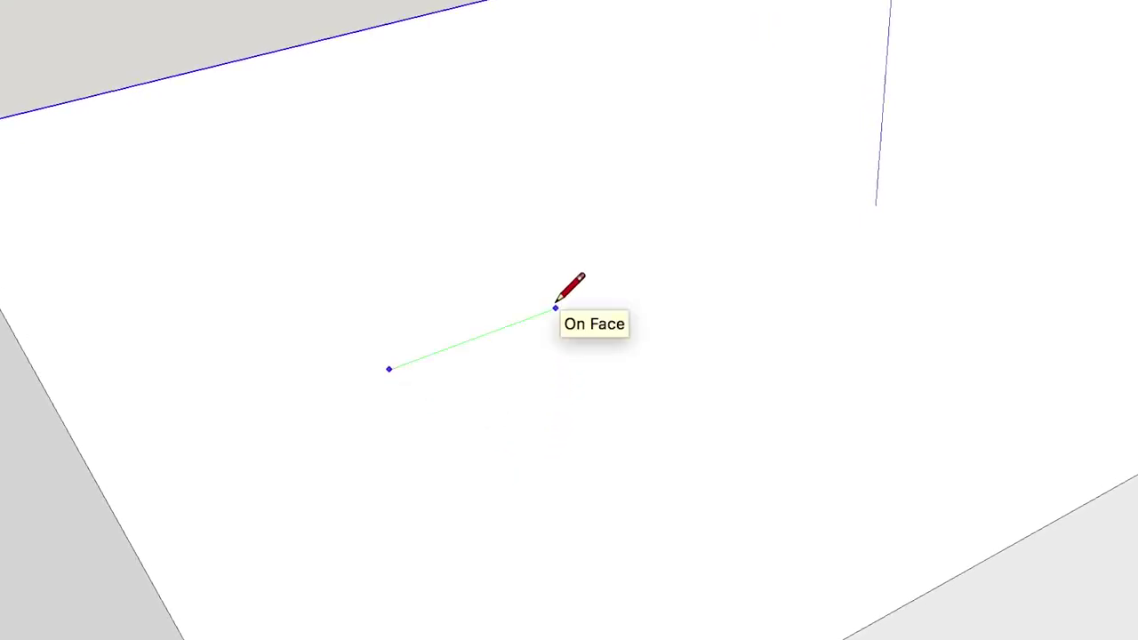
click(374, 185)
click(511, 144)
click(581, 179)
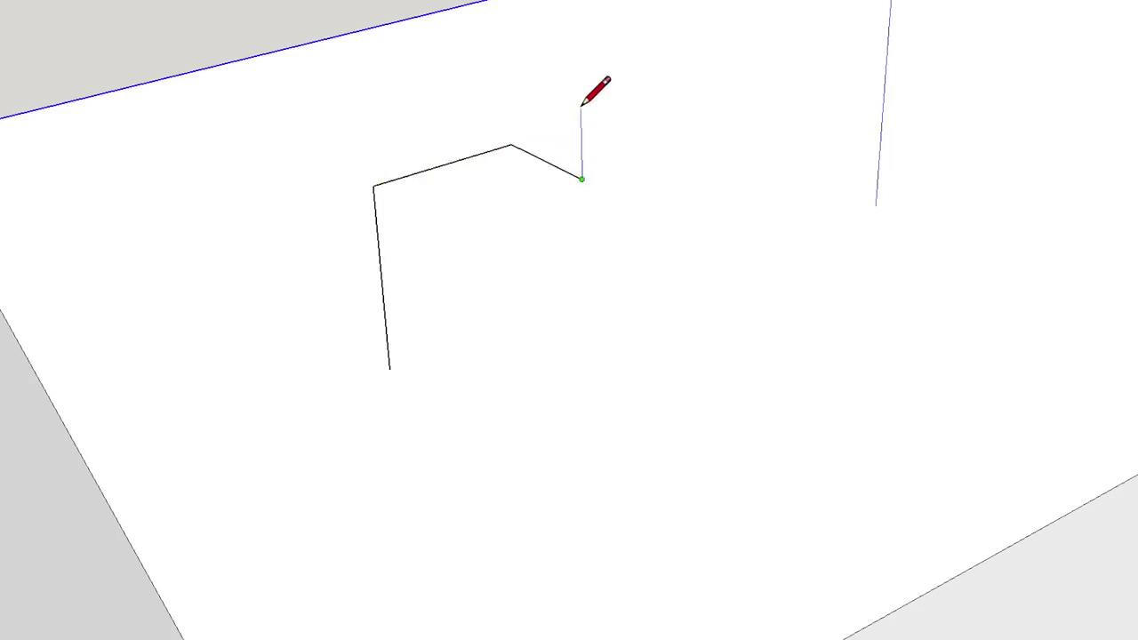
mouse_move(596, 99)
middle_down()
mouse_move(658, 175)
mouse_move(876, 270)
mouse_move(1028, 287)
mouse_move(1008, 605)
mouse_move(953, 283)
mouse_move(813, 170)
mouse_move(478, 181)
mouse_move(492, 199)
middle_up()
key(Escape)
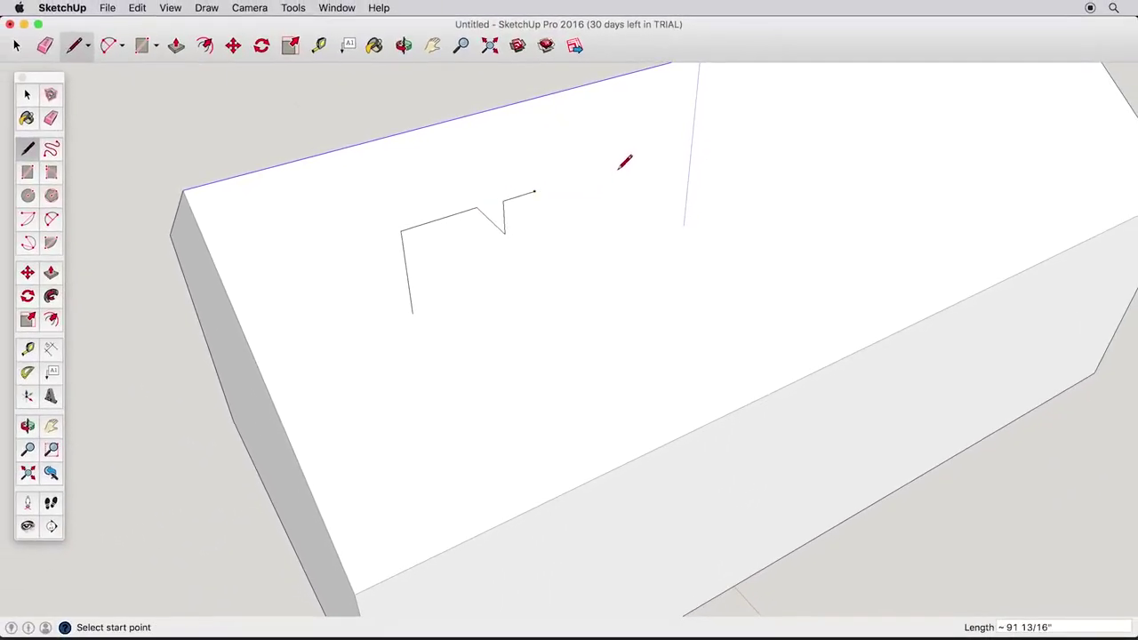
- Draw a closed four-sided outline of connected lines above the near roof slope to create a face
click(598, 155)
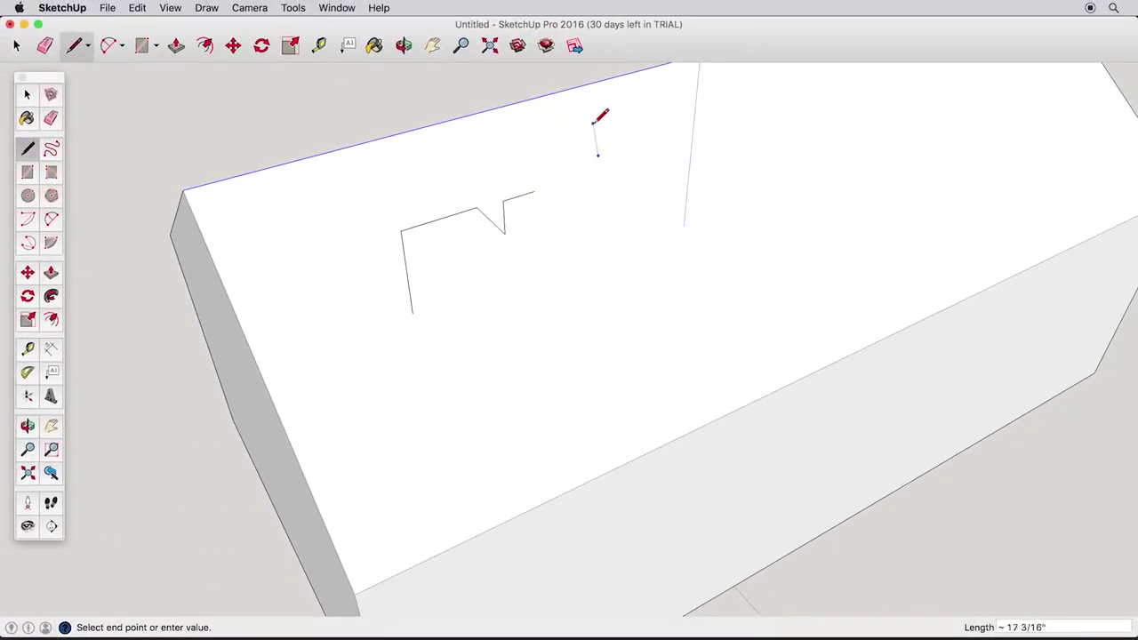
click(644, 147)
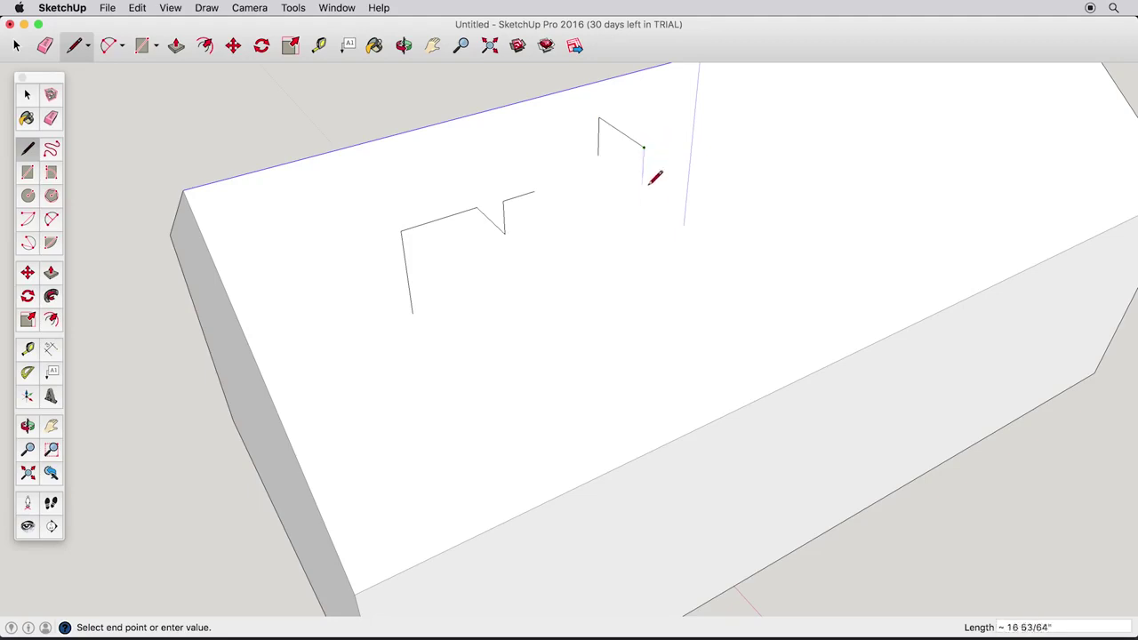
click(639, 232)
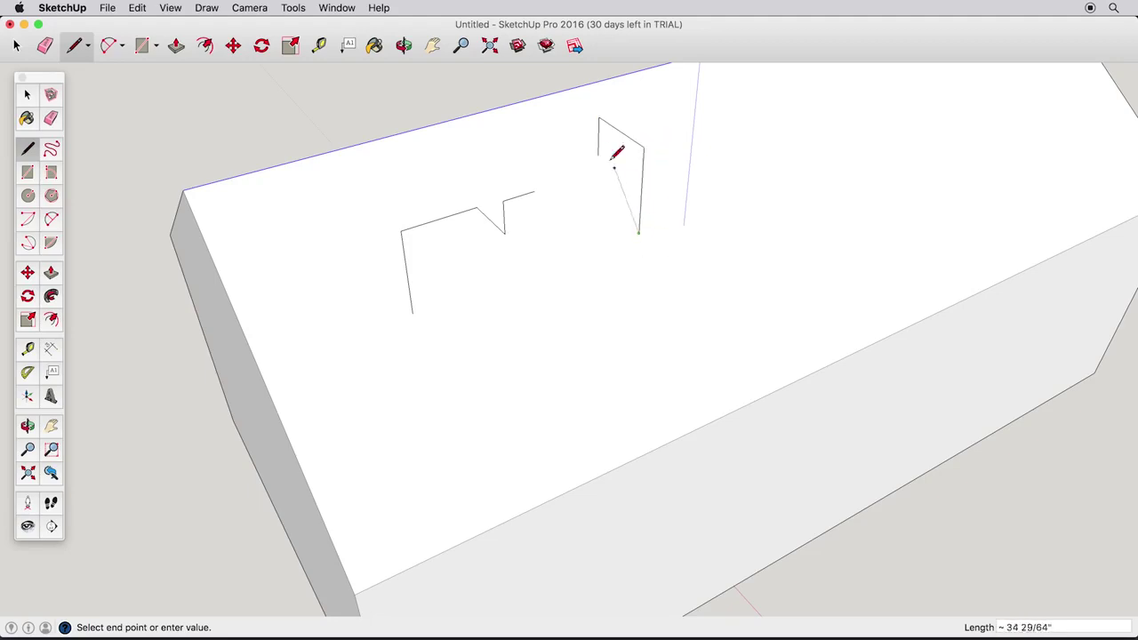
click(598, 155)
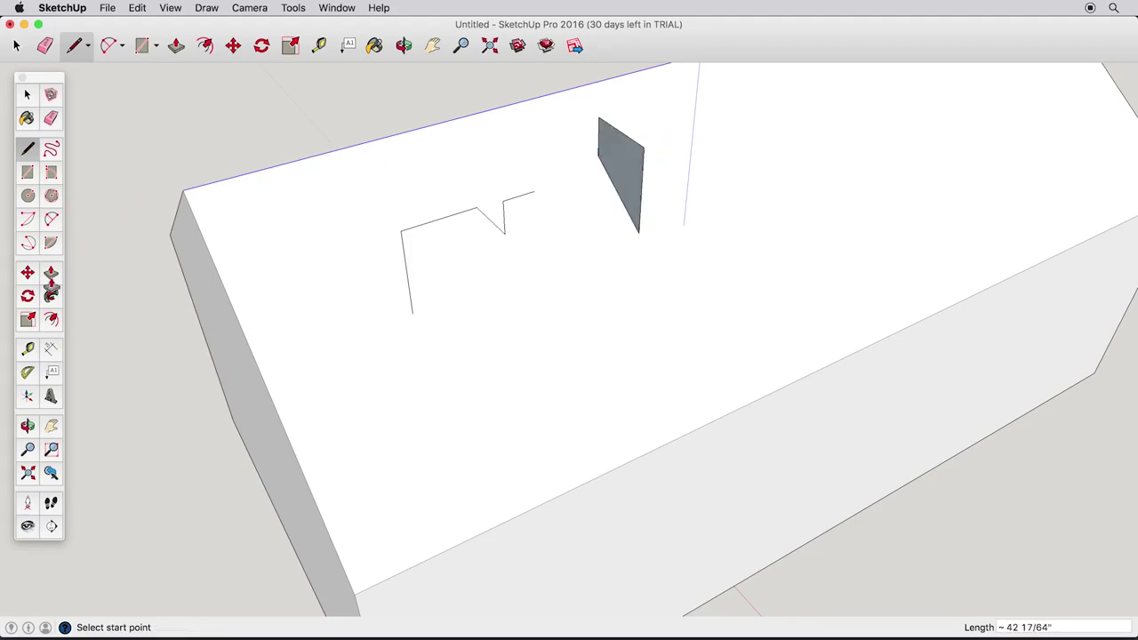
- Push/Pull the four-sided face about 42" along the roof into a solid block
click(51, 275)
drag(635, 183, 660, 155)
key(o)
shift+middle_drag(660, 154, 664, 162)
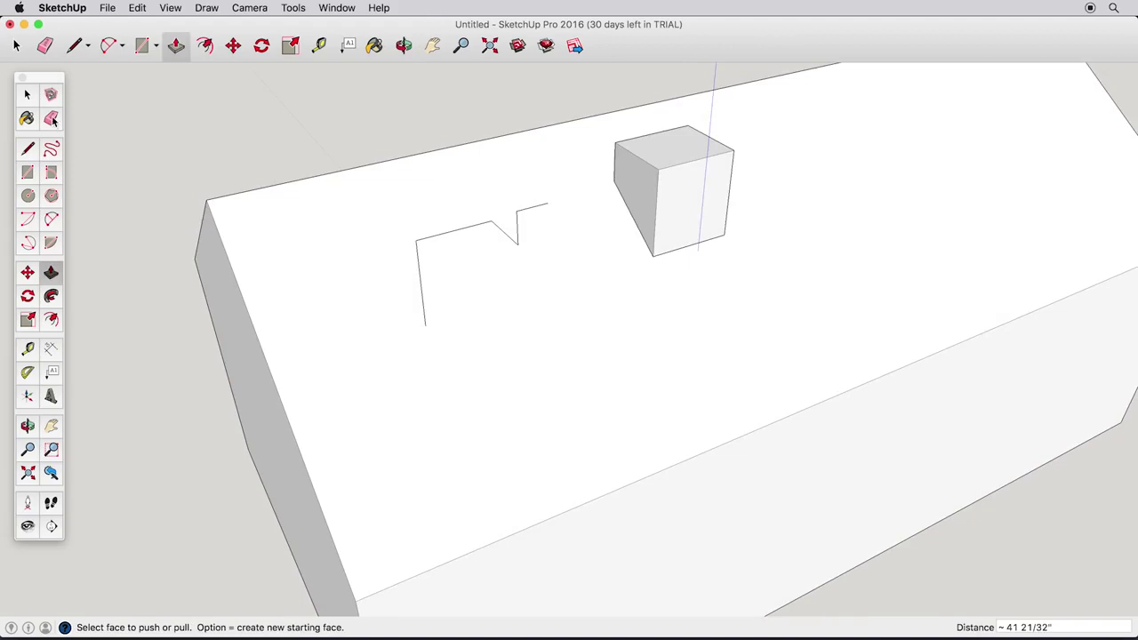
- Erase the zigzag lines and the extruded block from the roof
click(52, 120)
mouse_move(420, 241)
mouse_down()
mouse_move(477, 228)
mouse_move(619, 145)
mouse_move(685, 157)
mouse_move(645, 223)
mouse_move(729, 233)
mouse_up()
- Draw a chimney profile on the gable's sloping edge, with two vertical sides of matching top height and a top edge about 25" long
click(27, 149)
middle_drag(317, 331, 543, 240)
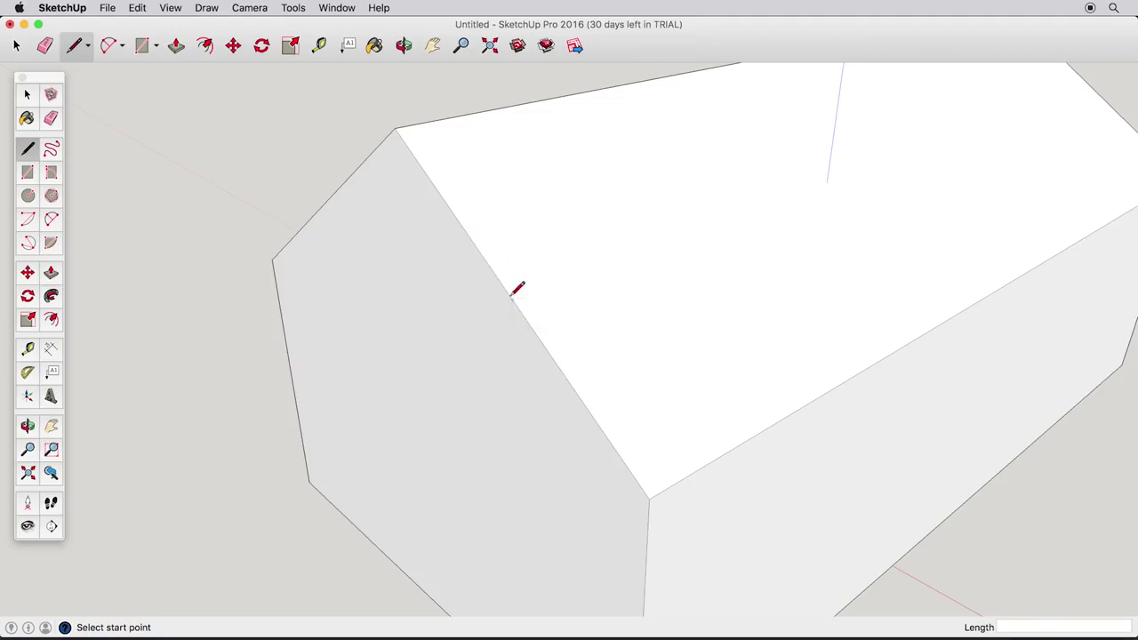
click(485, 256)
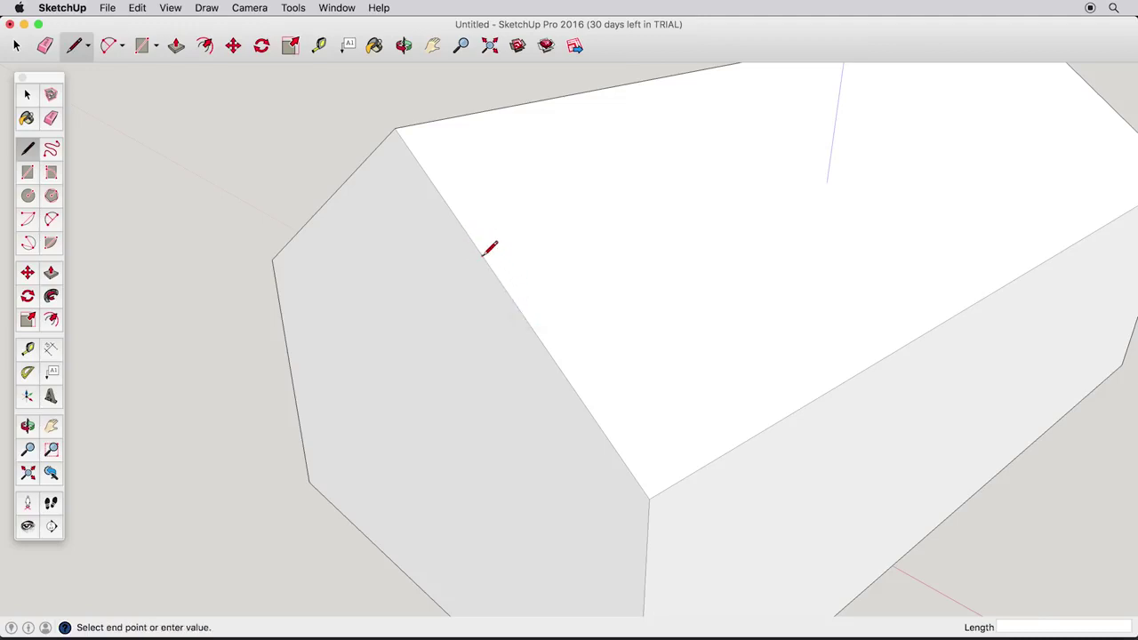
click(481, 187)
key(Escape)
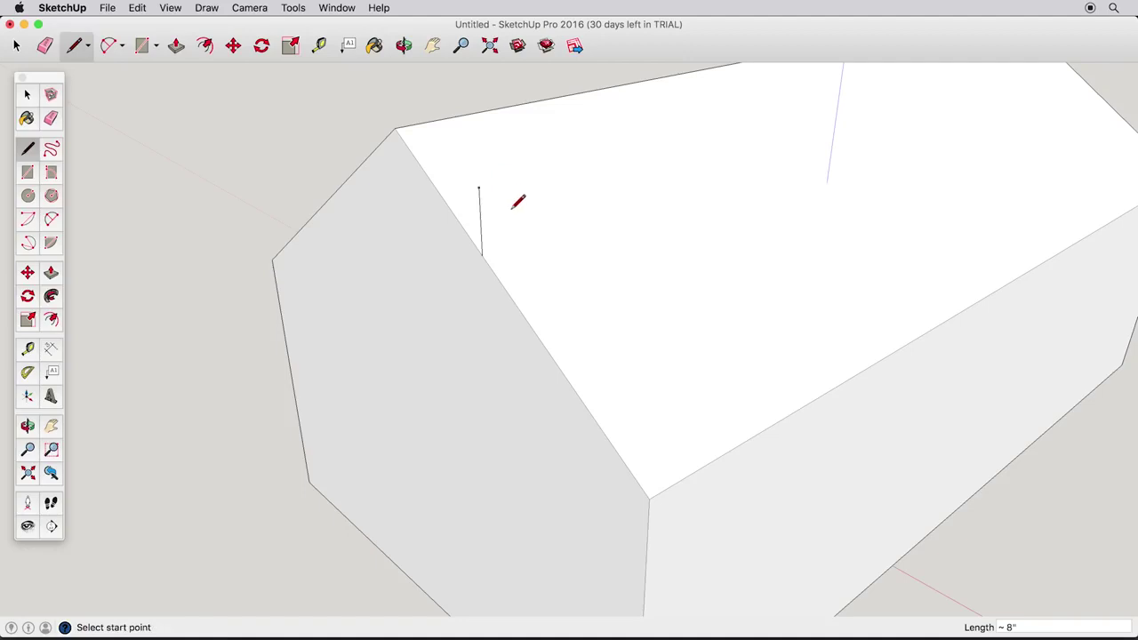
click(528, 320)
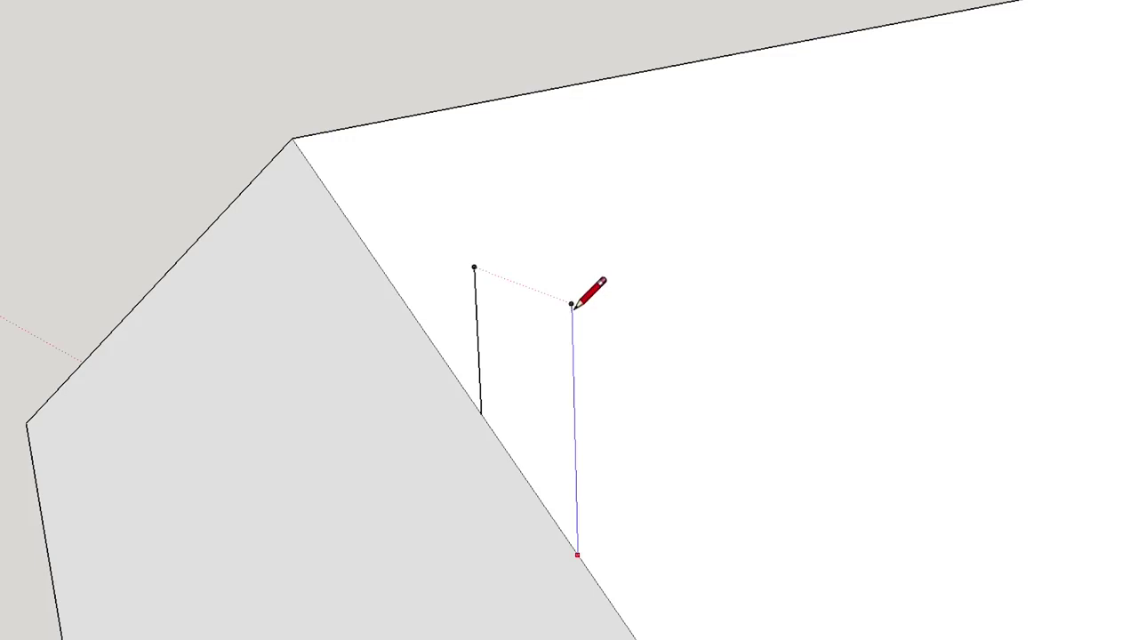
click(571, 303)
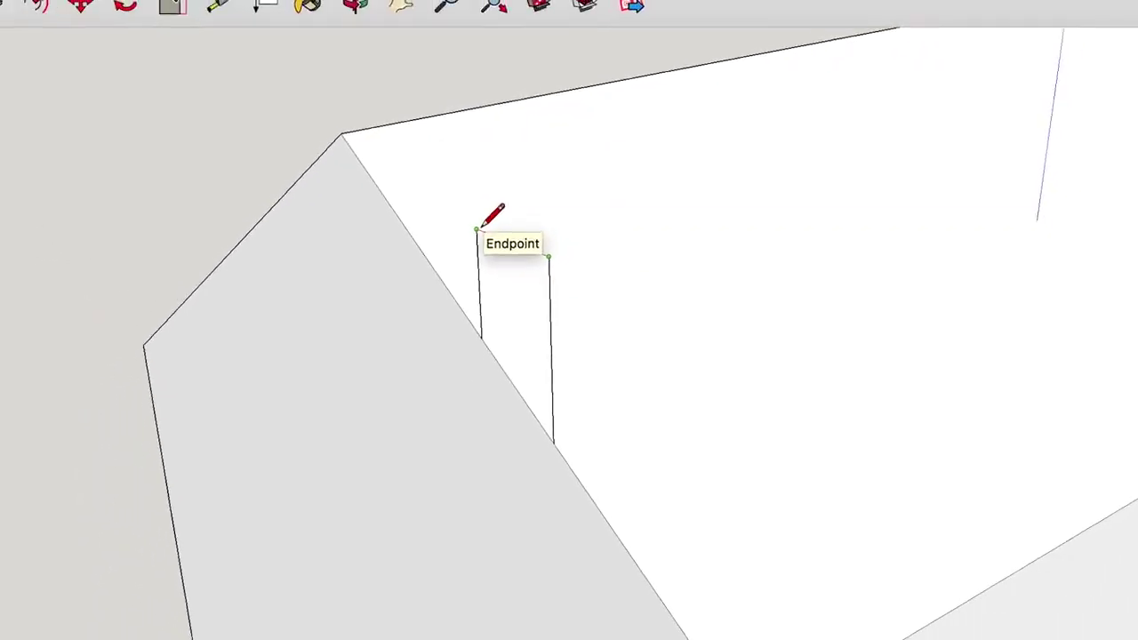
click(477, 229)
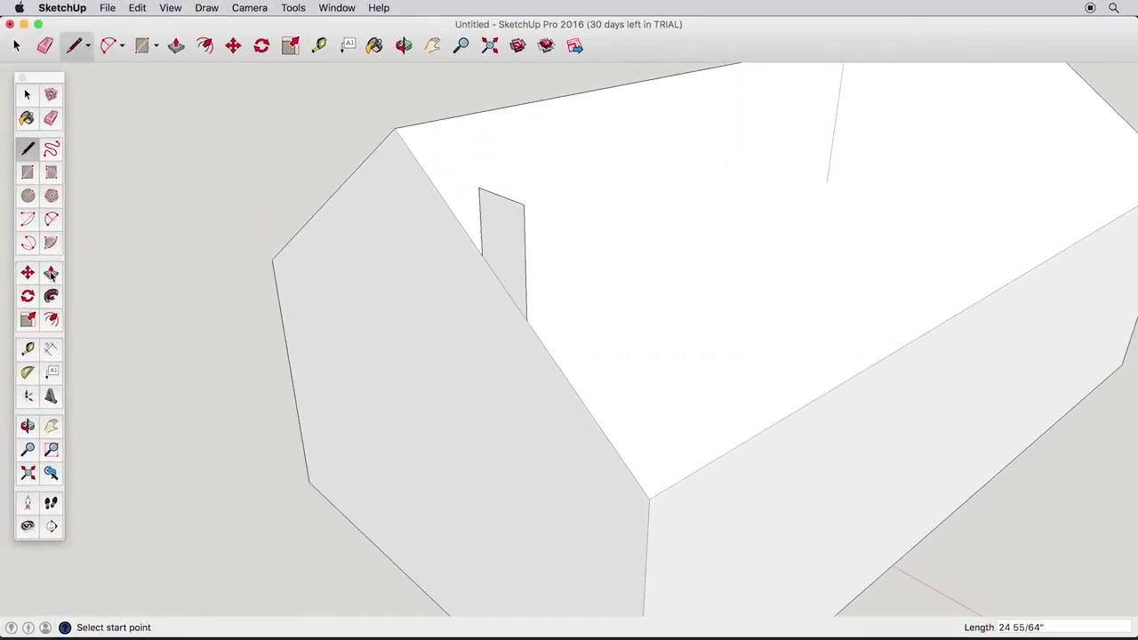
- Push/Pull the chimney profile about 135" along the roof and push its front face back about 104" to leave a chimney
click(50, 273)
drag(507, 248, 756, 199)
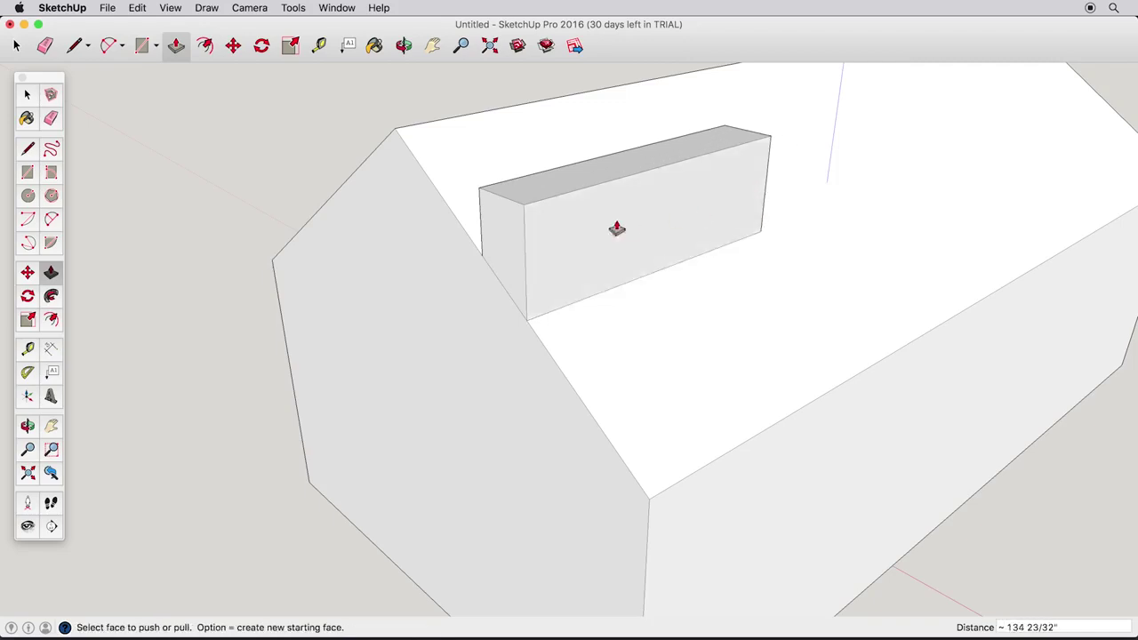
drag(504, 249, 703, 204)
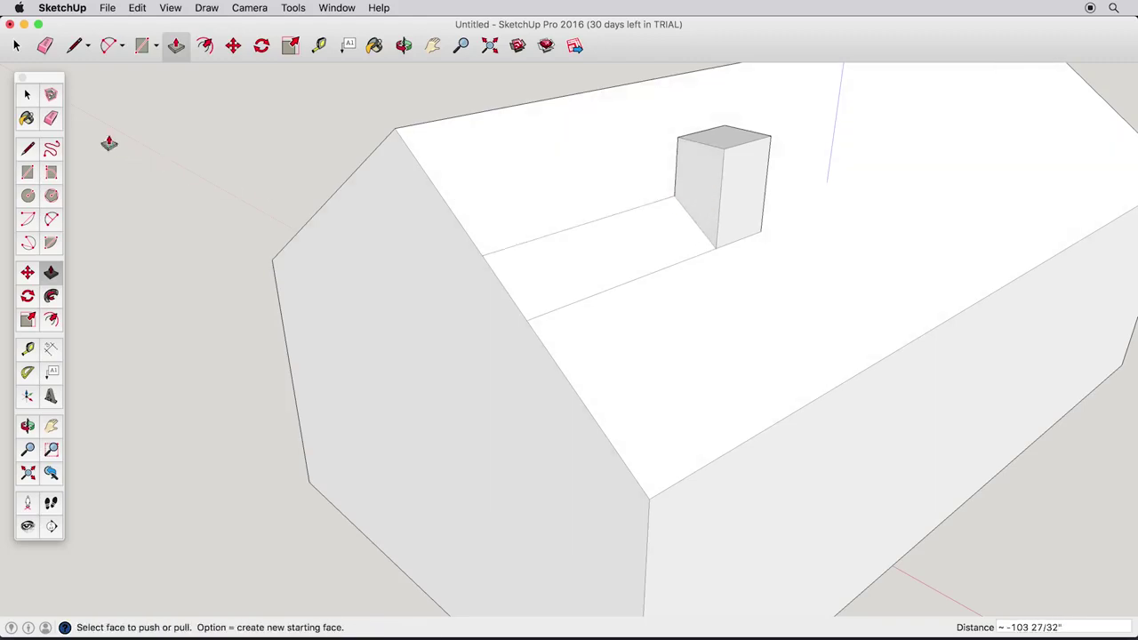
- Erase the two leftover lines that run across the roof from the chimney to the gable edge
key(space)
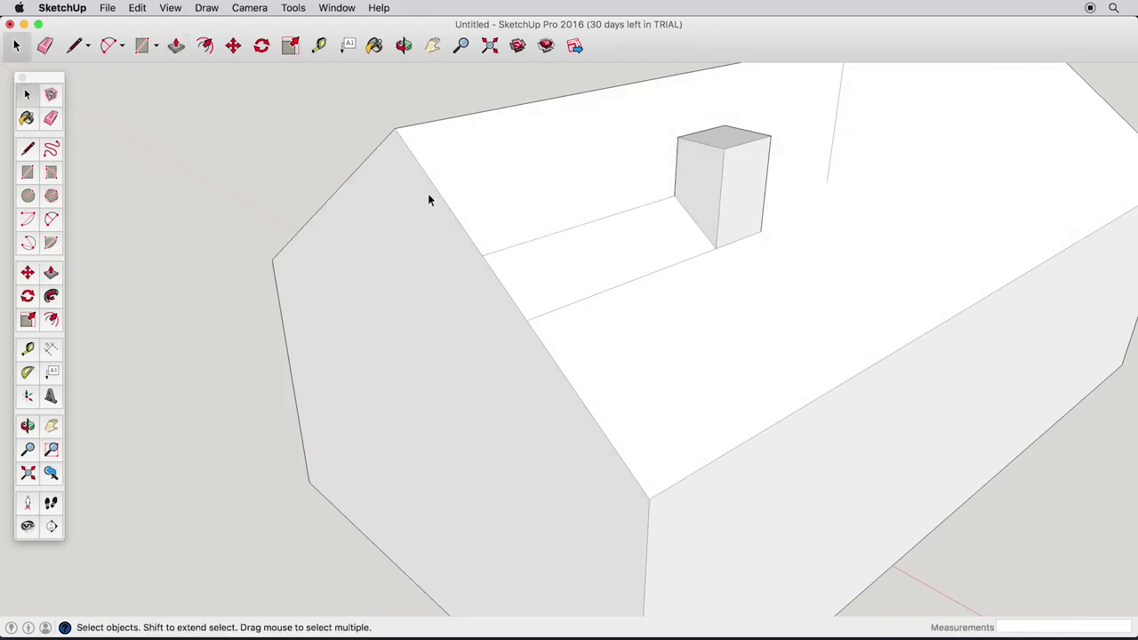
click(532, 241)
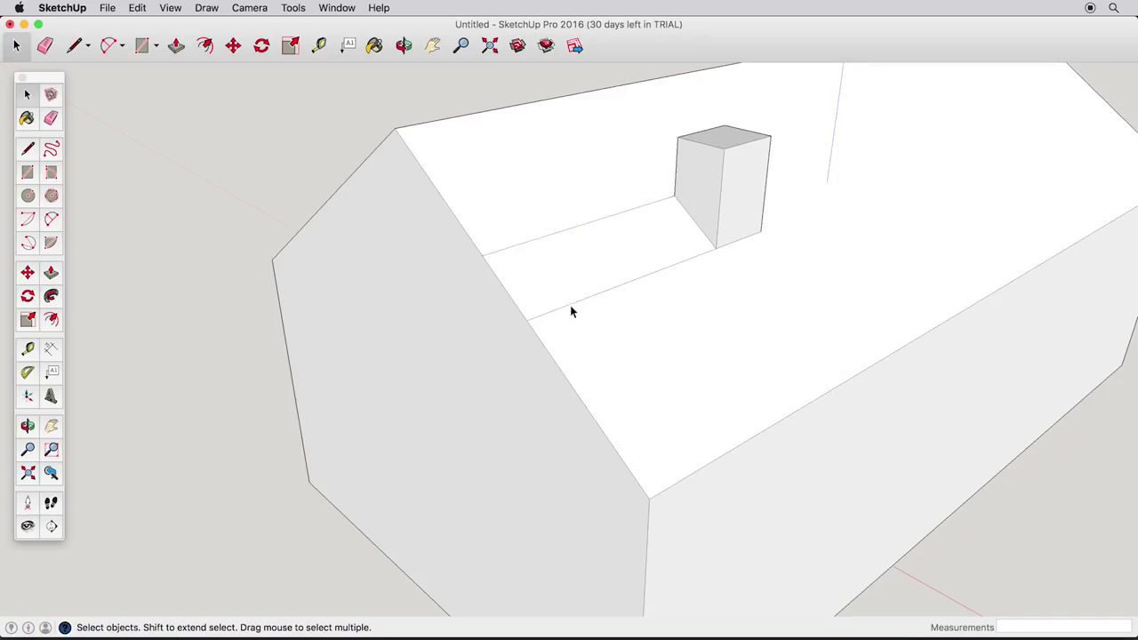
click(568, 272)
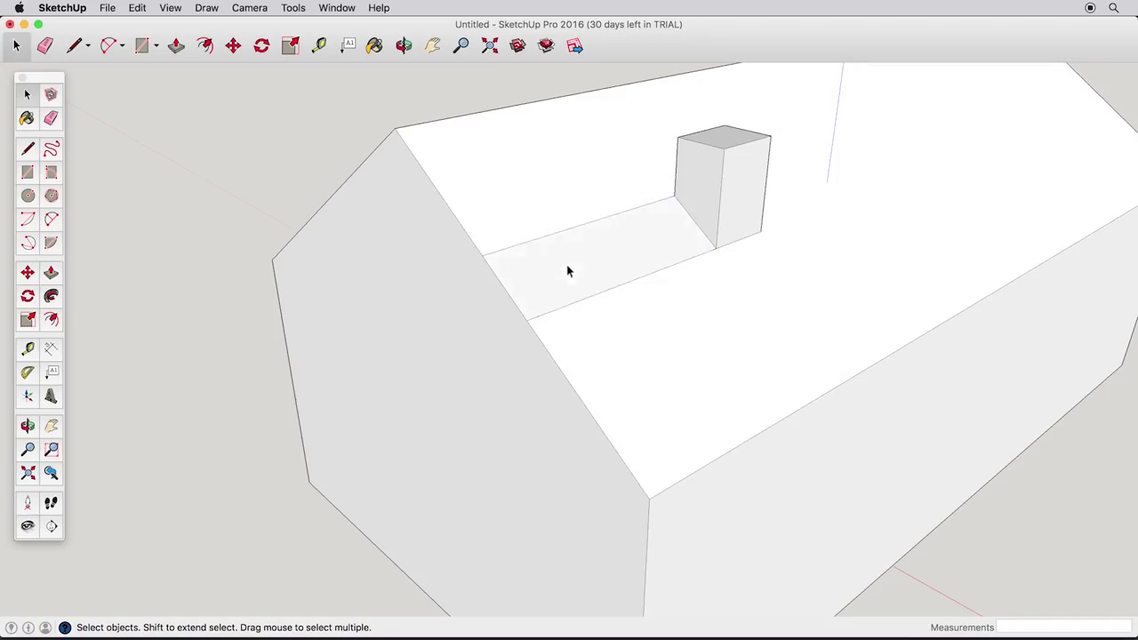
click(556, 186)
click(630, 257)
click(554, 203)
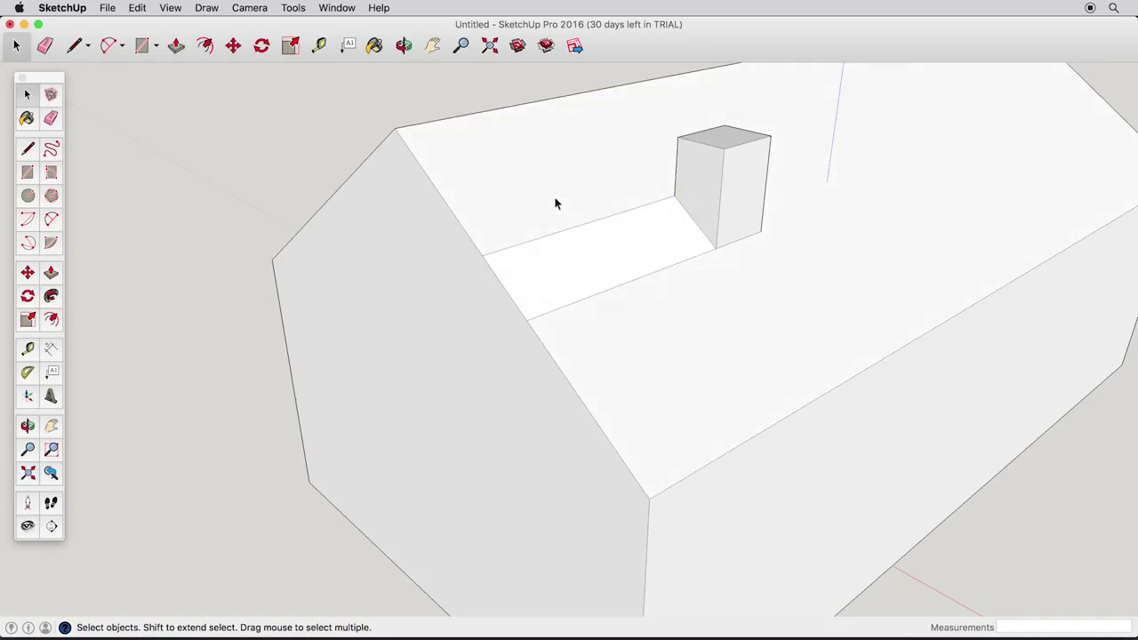
click(50, 118)
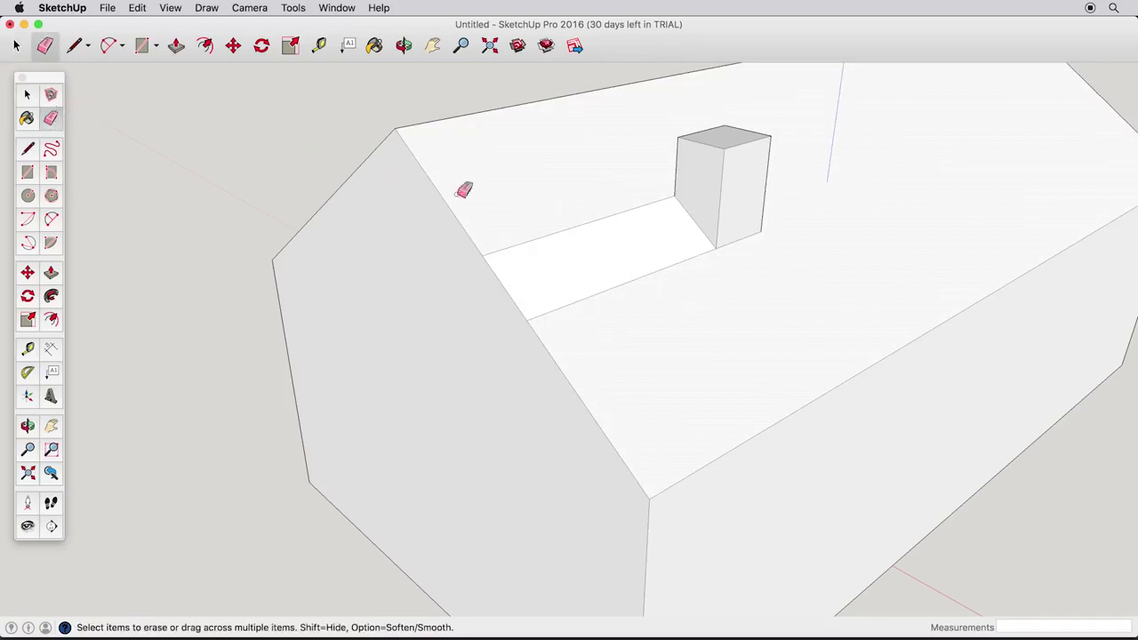
drag(551, 220, 637, 290)
- Draw two overlapping rectangles about 153" wide at the base of the long front wall, the lower one about 14" tall
mouse_move(765, 318)
middle_down()
mouse_move(777, 323)
mouse_move(610, 320)
middle_up()
scroll(655, 320, down, 3)
mouse_move(720, 341)
middle_down()
mouse_move(696, 318)
mouse_move(609, 309)
middle_up()
click(27, 173)
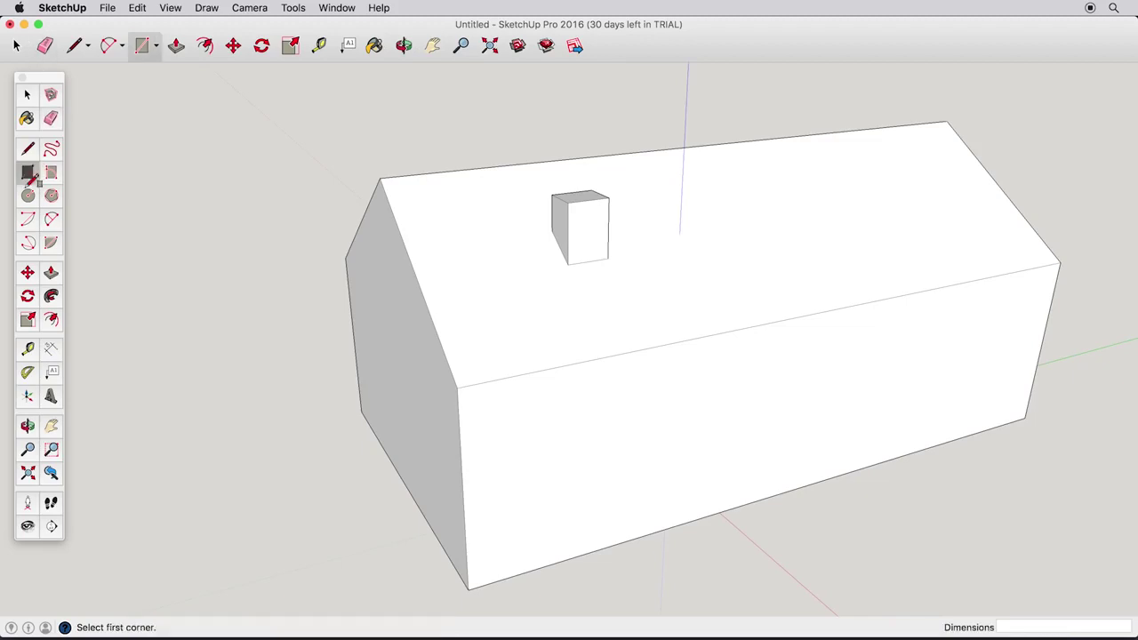
scroll(725, 480, up, 2)
middle_drag(729, 483, 692, 447)
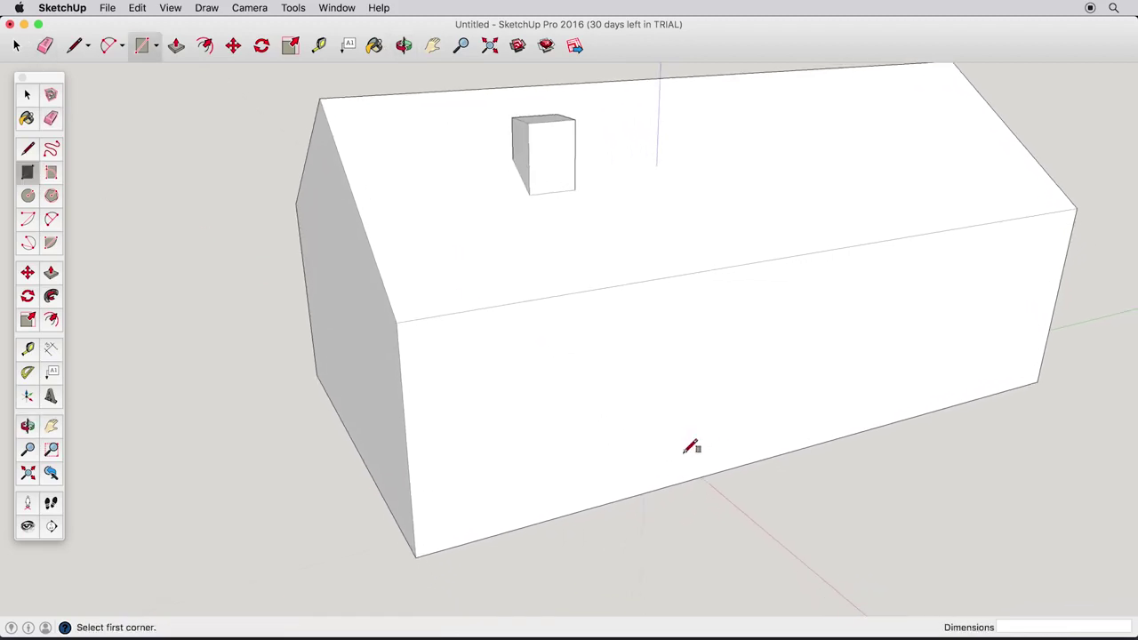
click(639, 494)
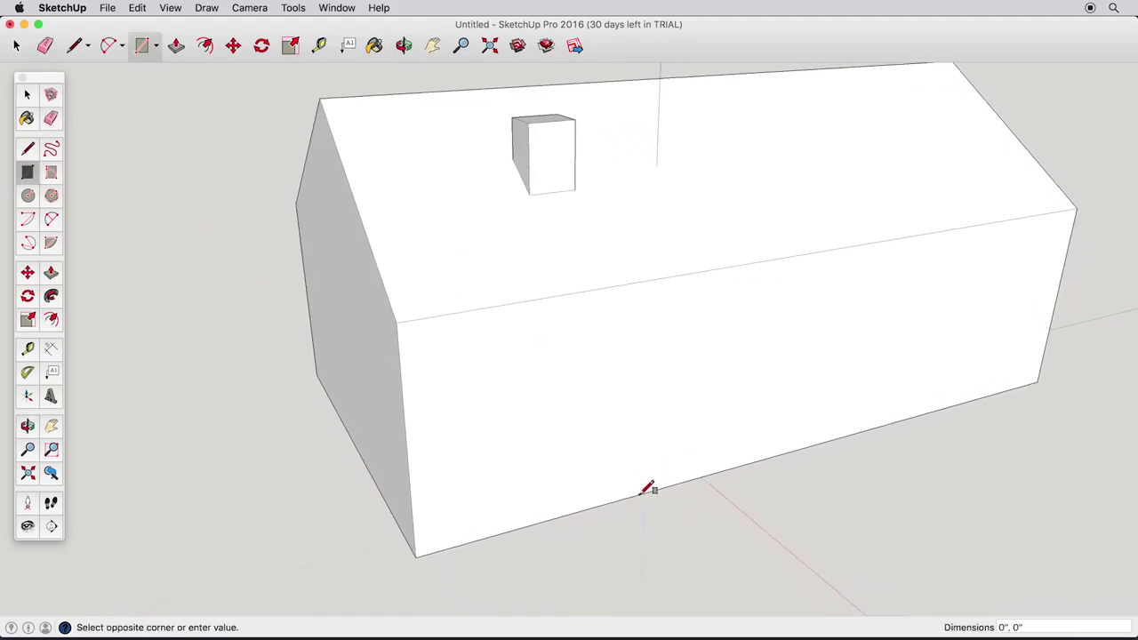
click(825, 408)
click(825, 427)
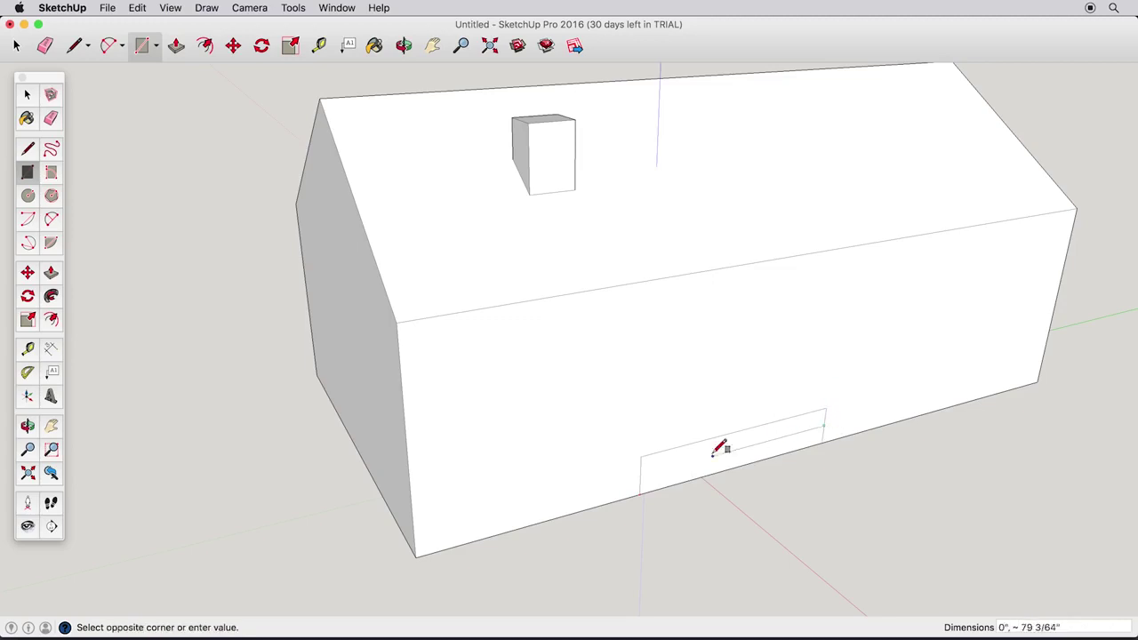
click(642, 493)
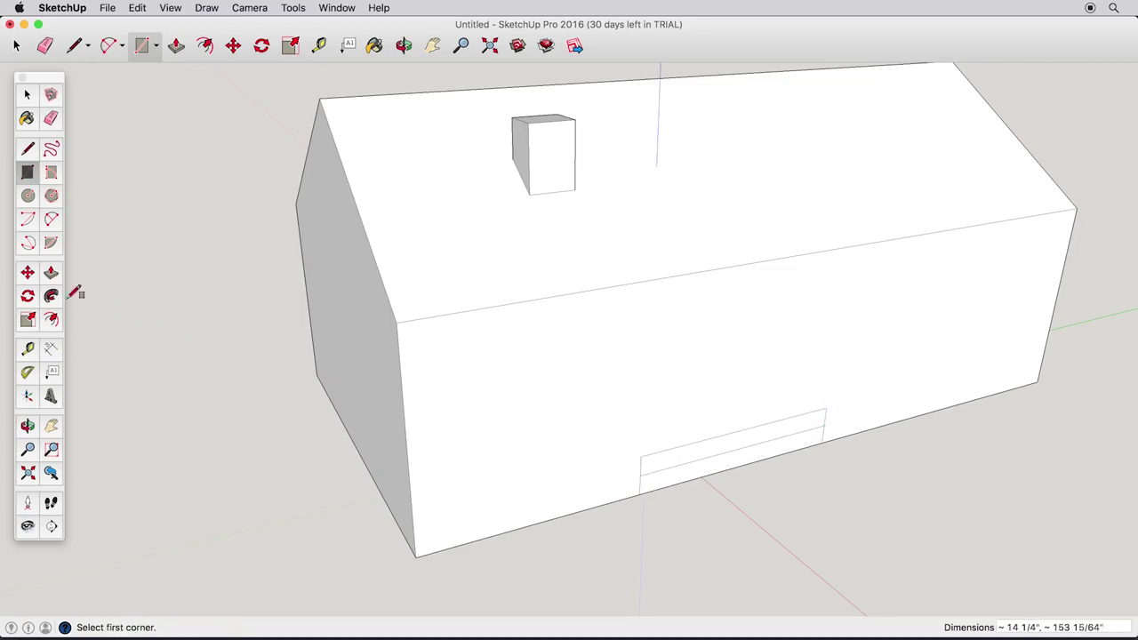
- Push/Pull both rectangles out from the wall, the lower one farther than the upper, to form two stair steps
click(51, 273)
drag(691, 480, 750, 523)
drag(693, 468, 719, 484)
- Draw a door rectangle about 53" by 95 1/2" above the stairs and a window rectangle about 87" by 58" beside it
click(28, 173)
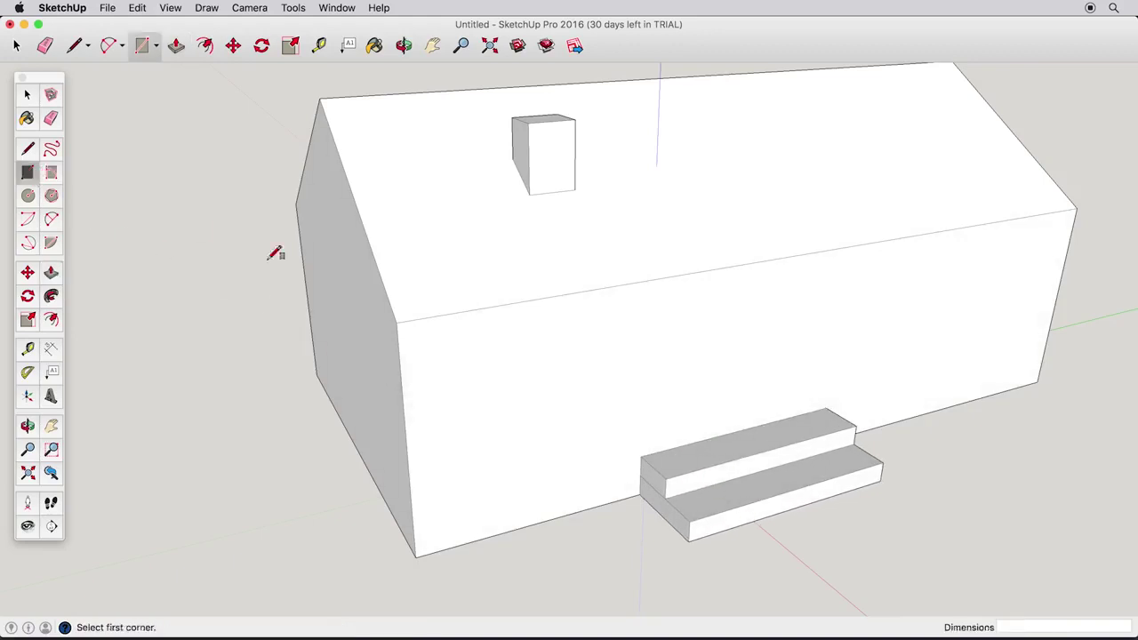
click(665, 449)
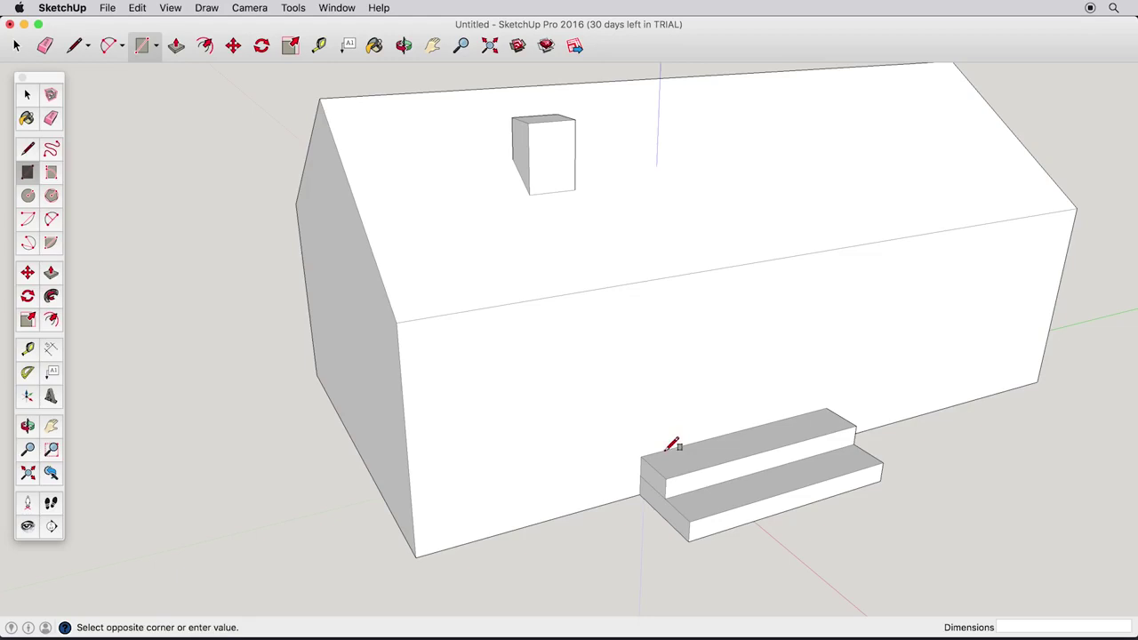
click(745, 300)
click(769, 297)
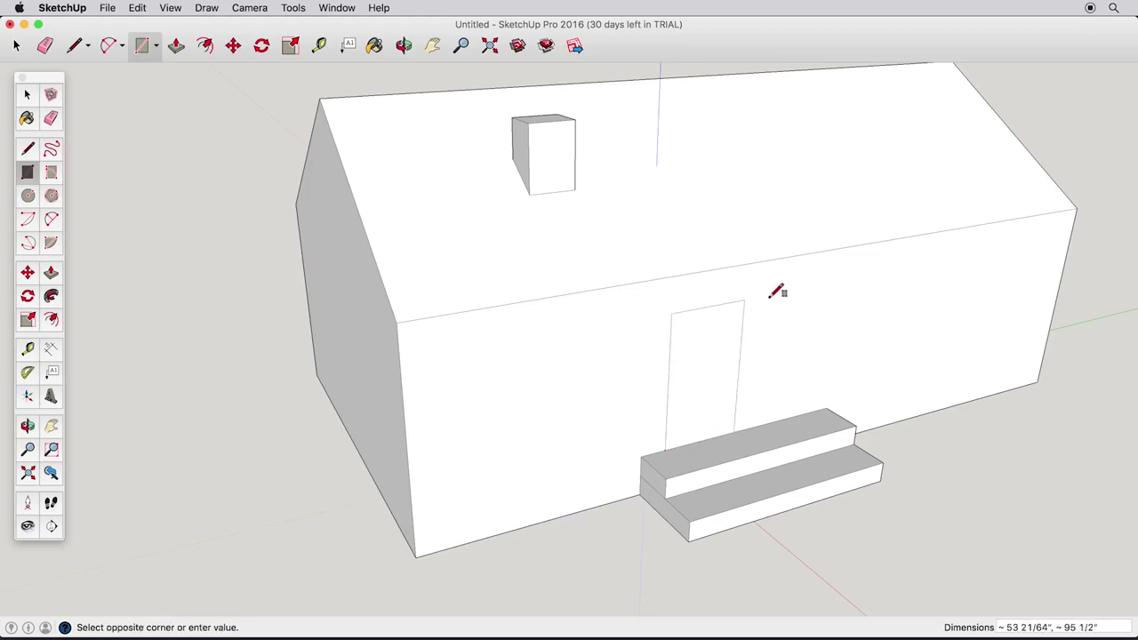
click(862, 355)
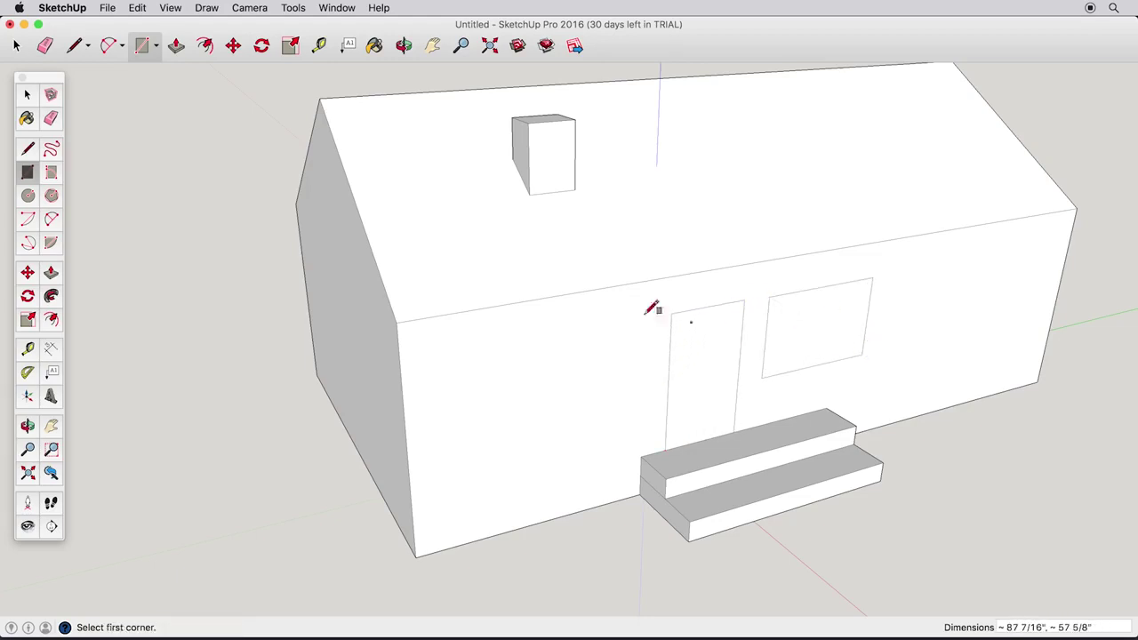
- Push the window and door faces into the wall to create recessed openings
click(51, 272)
drag(791, 355, 786, 353)
drag(706, 385, 693, 381)
- Extend the lower stair step sideways past the upper one and erase the leftover seam lines on it
drag(674, 529, 630, 547)
click(52, 119)
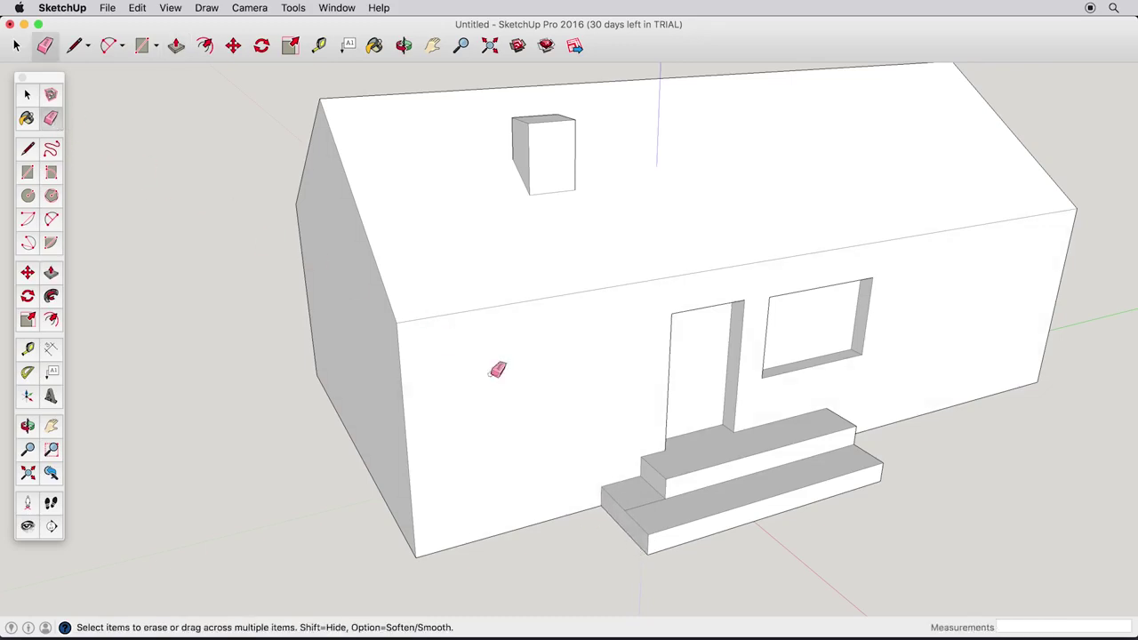
mouse_move(664, 472)
middle_down()
mouse_move(623, 432)
mouse_move(575, 439)
mouse_move(609, 444)
middle_up()
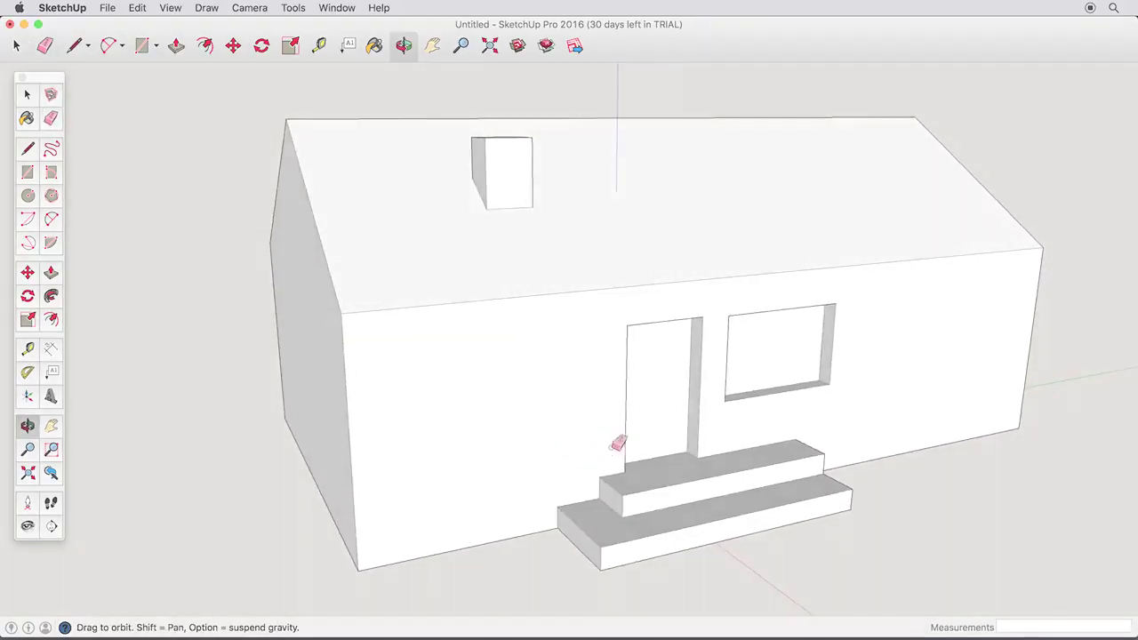